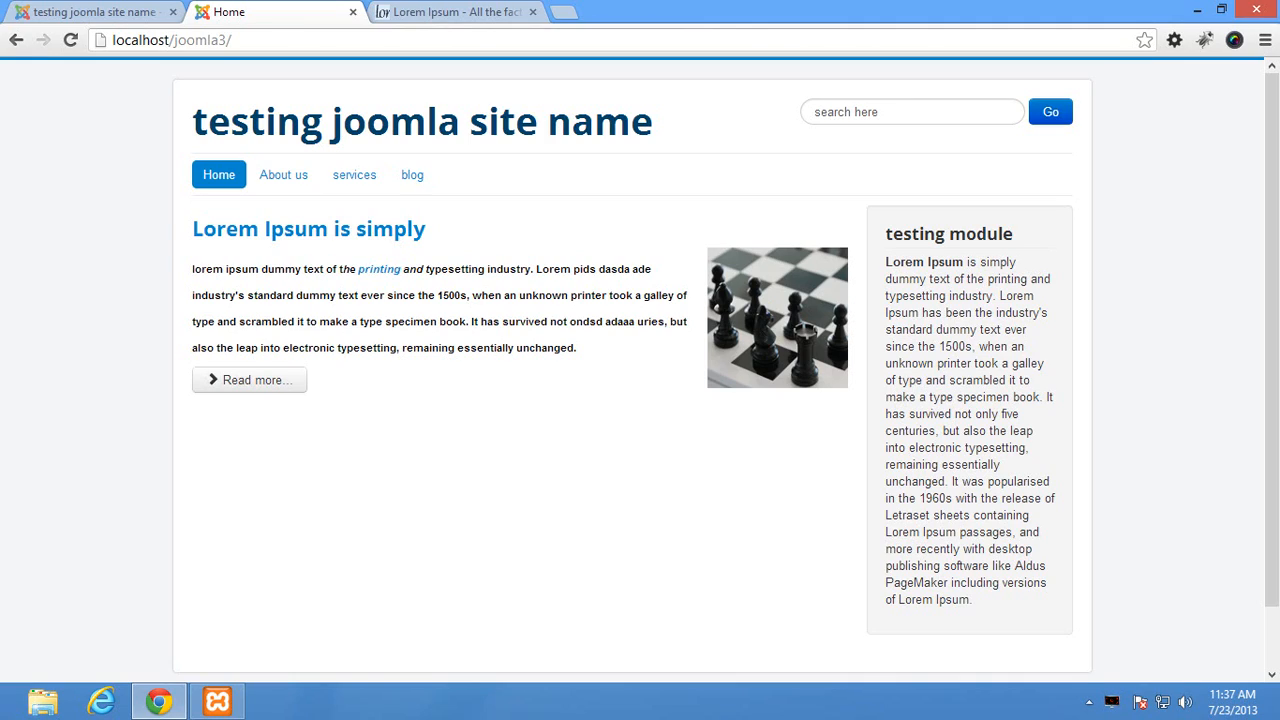
Open the Template Manager in the administrator and review which template styles apply to the site and which to the administrator
{"action": "left_click", "coordinate": [95, 12]}
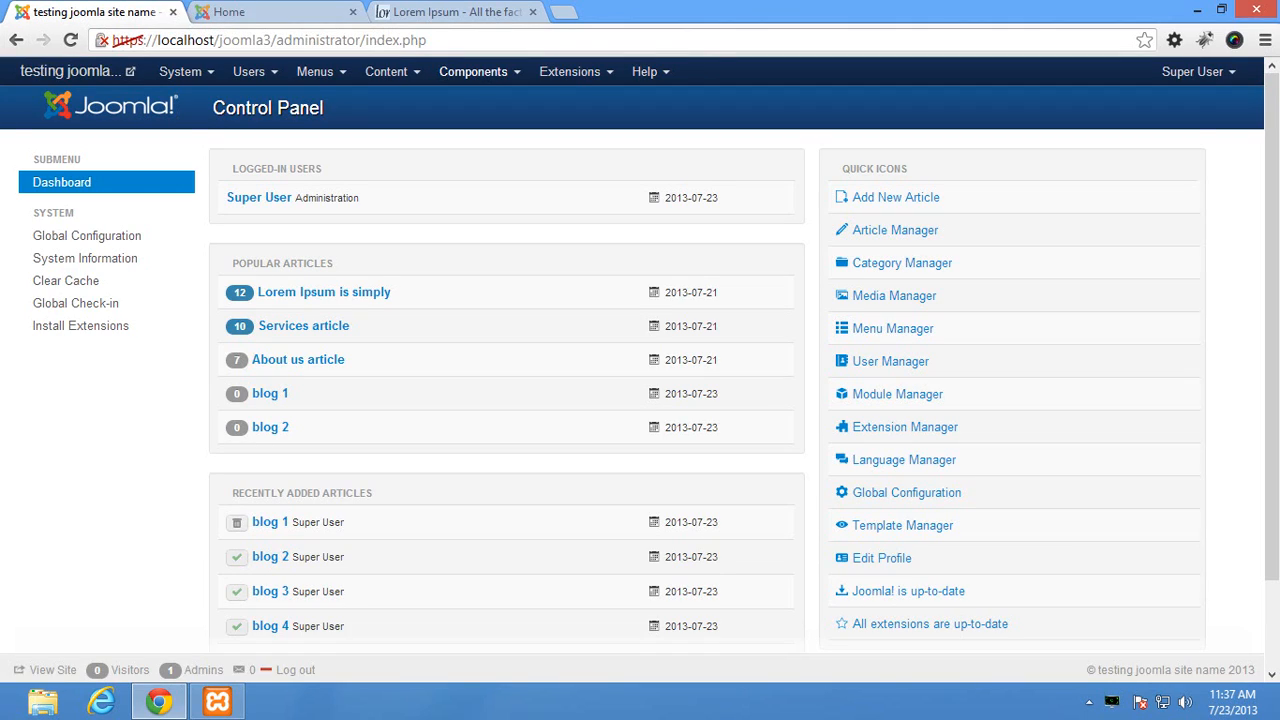
{"action": "left_click", "coordinate": [473, 71]}
{"action": "left_click", "coordinate": [569, 71]}
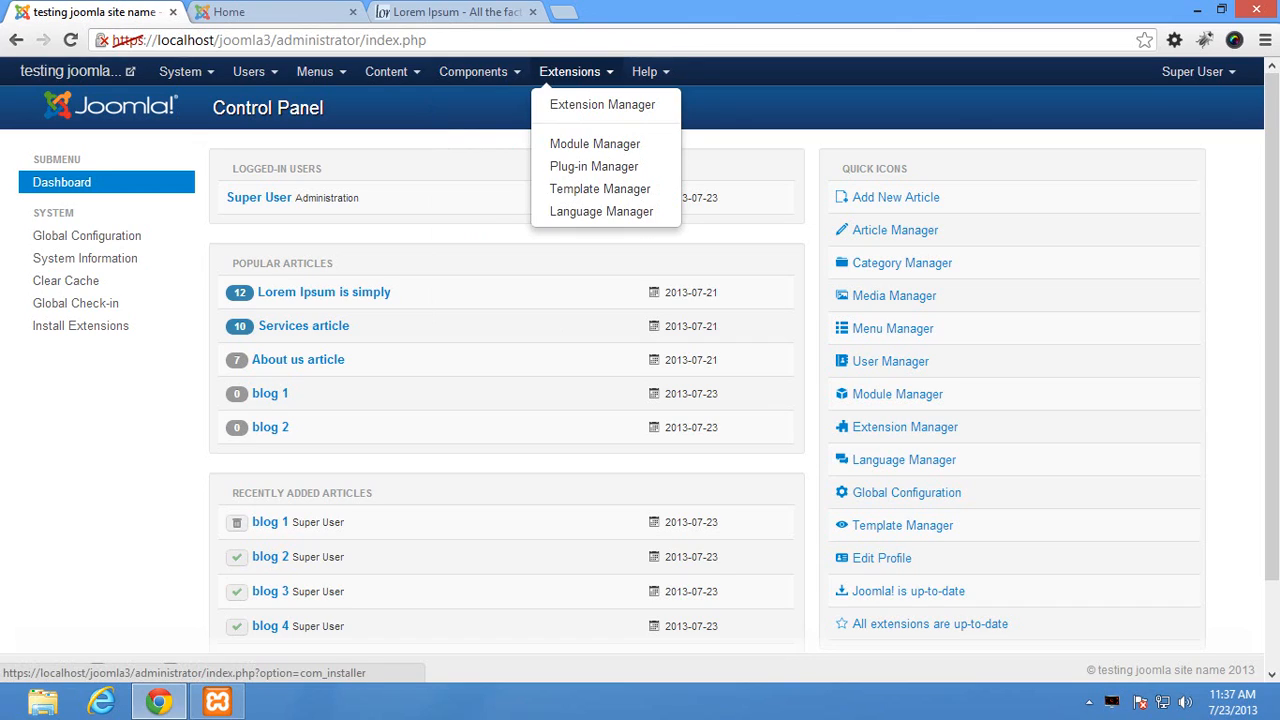
{"action": "left_click", "coordinate": [600, 189]}
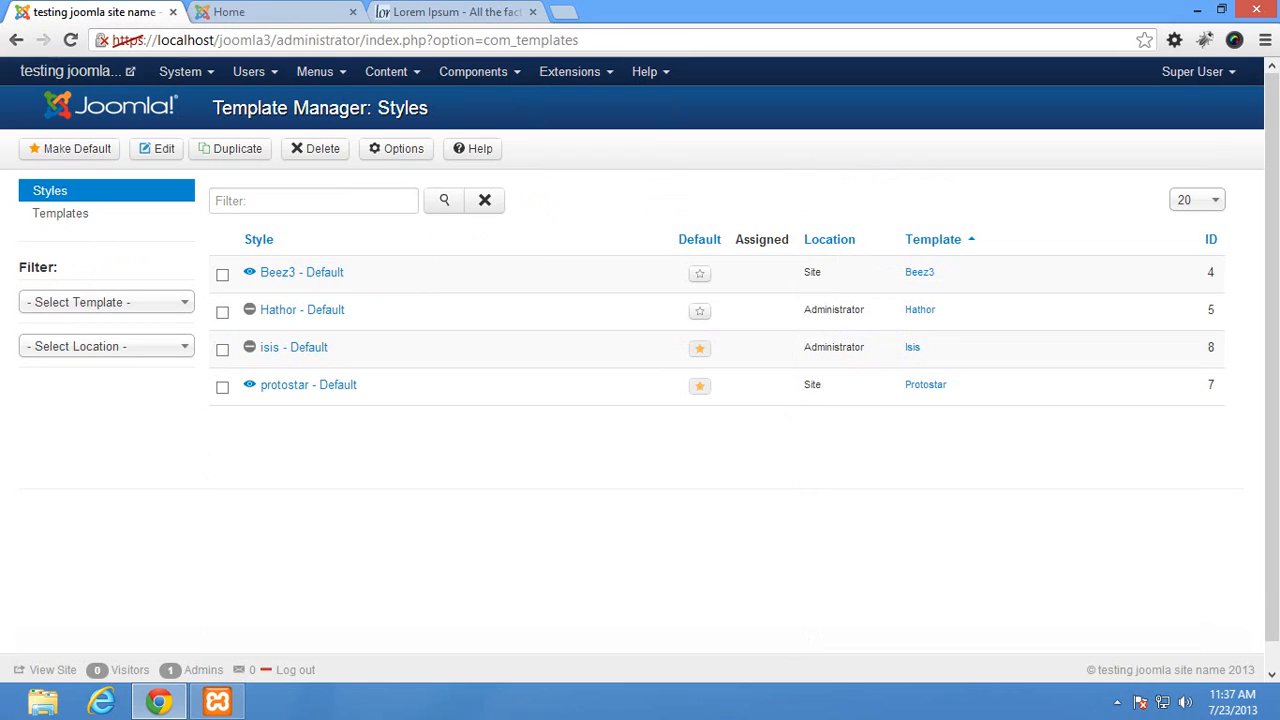
{"action": "left_click_drag", "start_coordinate": [804, 347], "coordinate": [864, 347]}
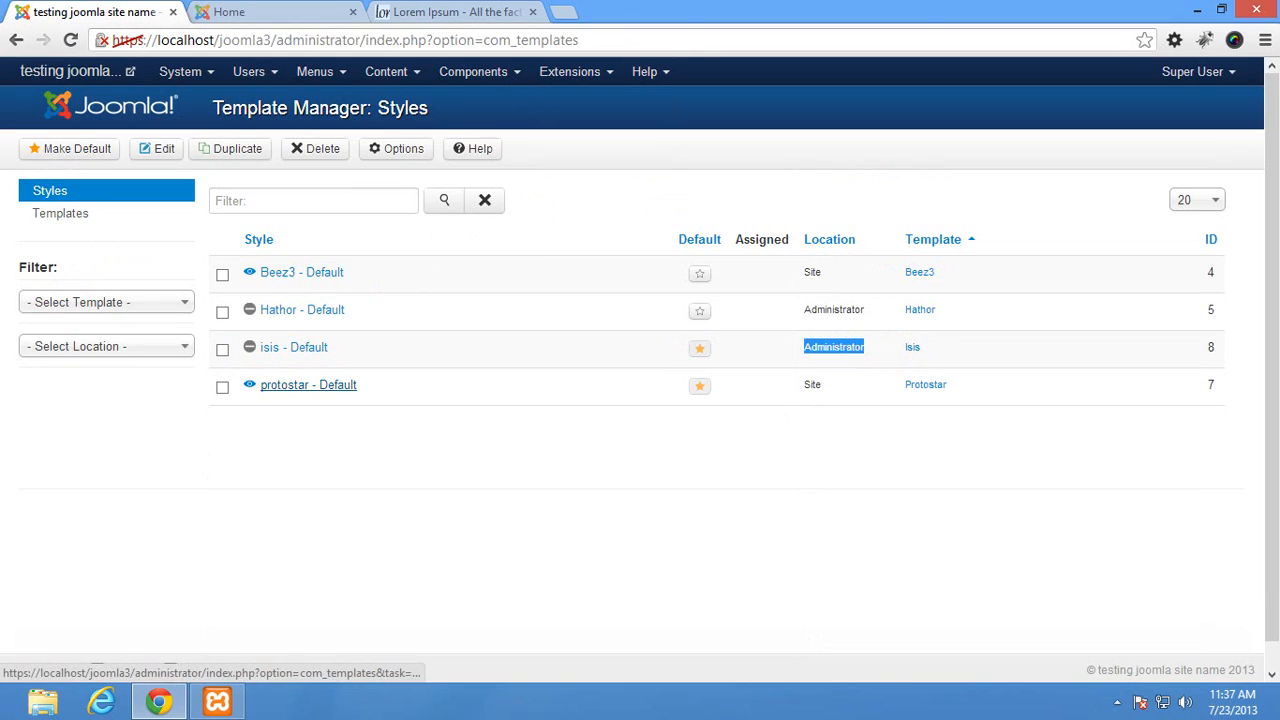
{"action": "left_click_drag", "start_coordinate": [804, 384], "coordinate": [822, 384]}
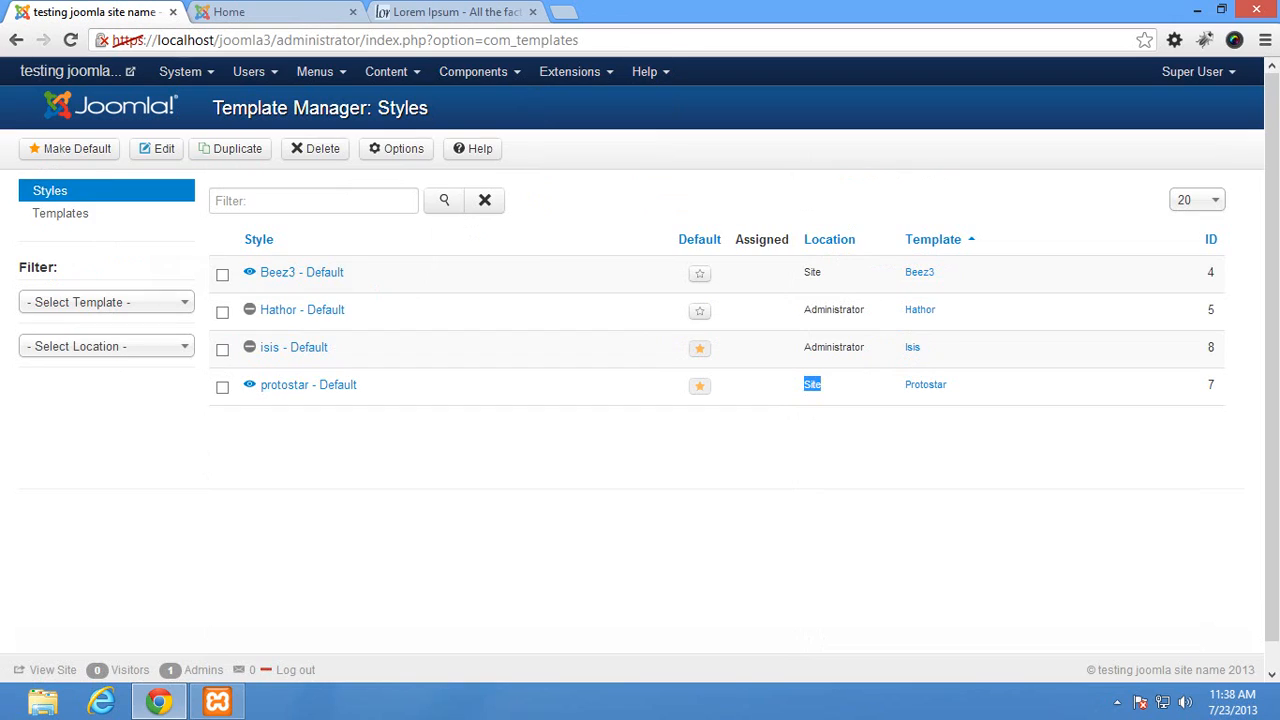
{"action": "left_click_drag", "start_coordinate": [822, 272], "coordinate": [803, 272]}
{"action": "left_click_drag", "start_coordinate": [822, 385], "coordinate": [803, 385]}
{"action": "left_click", "coordinate": [812, 385]}
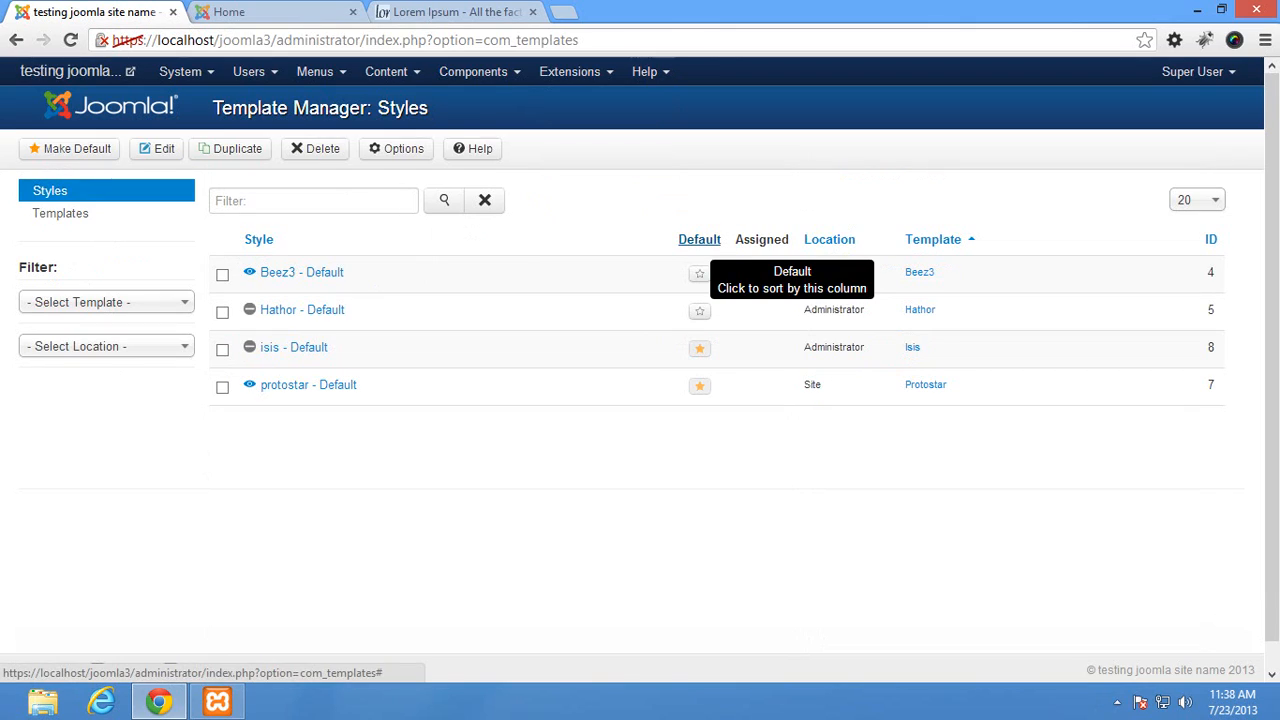
Make Beez3 - Default the default site style and reload the site's home page to look it over
{"action": "left_click", "coordinate": [699, 273]}
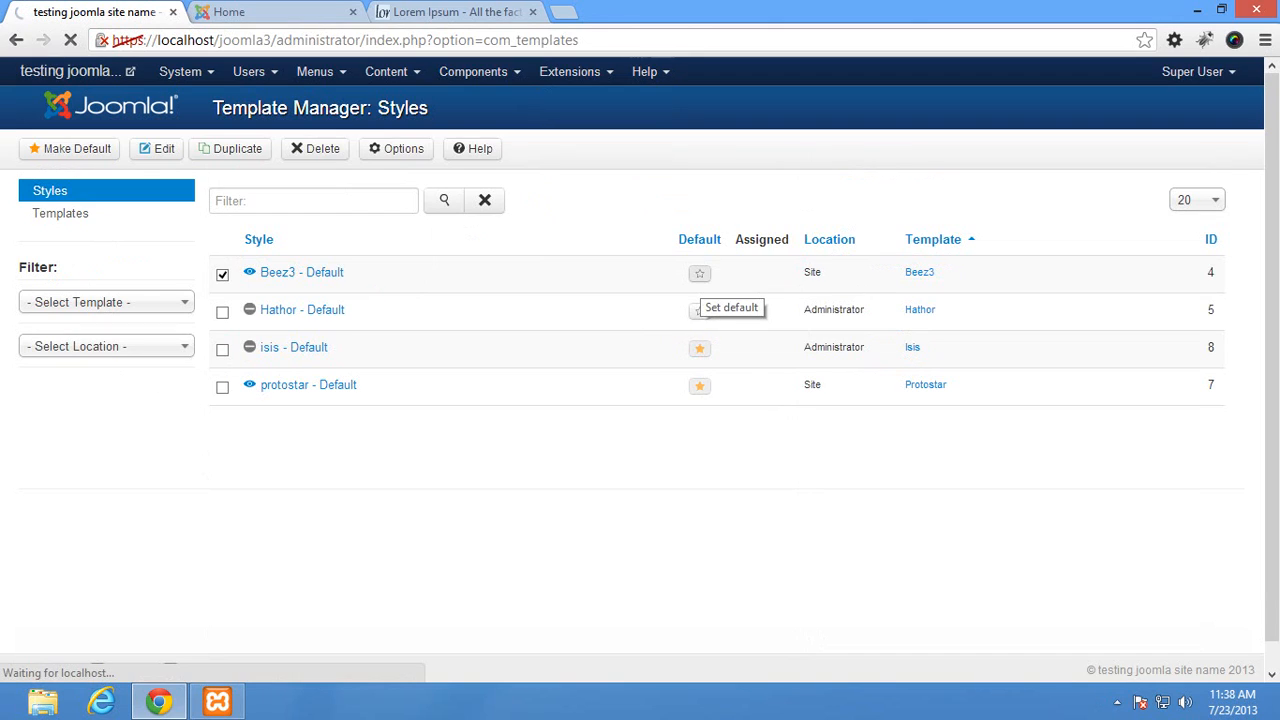
{"action": "left_click", "coordinate": [305, 12]}
{"action": "left_click", "coordinate": [70, 40]}
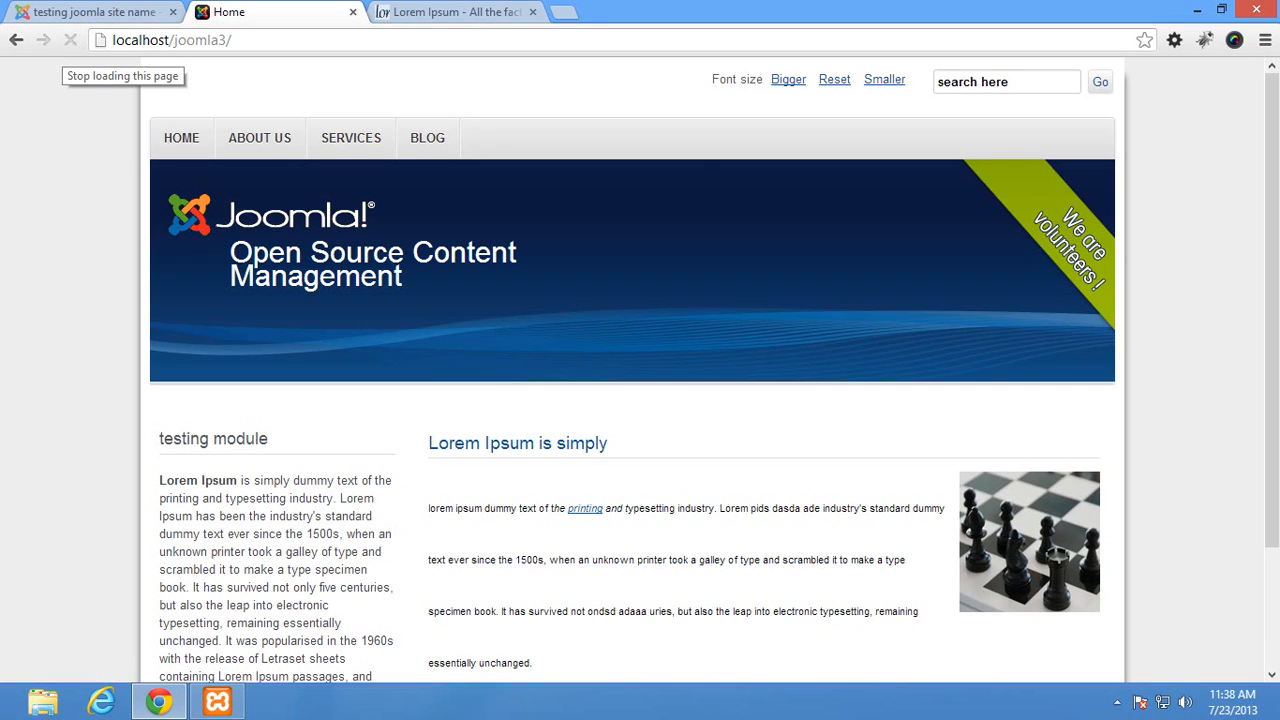
{"action": "scroll", "coordinate": [632, 370], "scroll_direction": "down", "scroll_amount": 2}
{"action": "scroll", "coordinate": [632, 370], "scroll_direction": "up", "scroll_amount": 2}
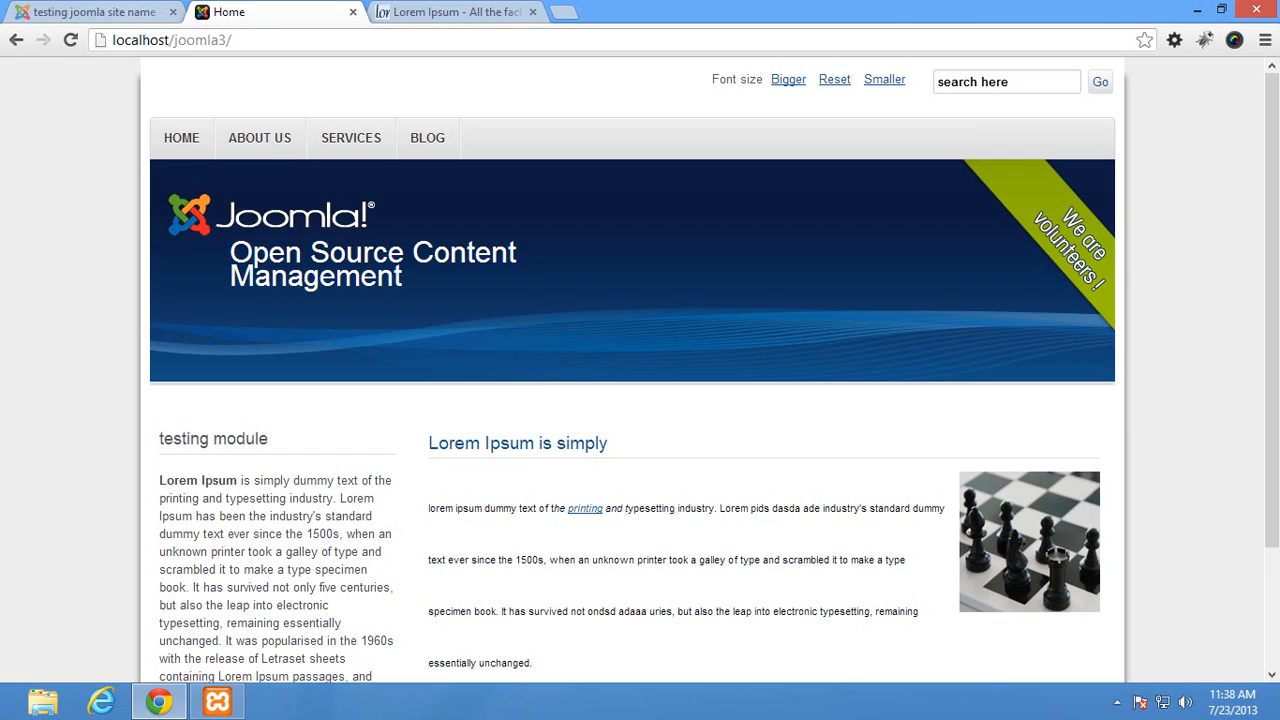
Switch the default administrator style to Hathor - Default and back to isis - Default
{"action": "left_click", "coordinate": [95, 12]}
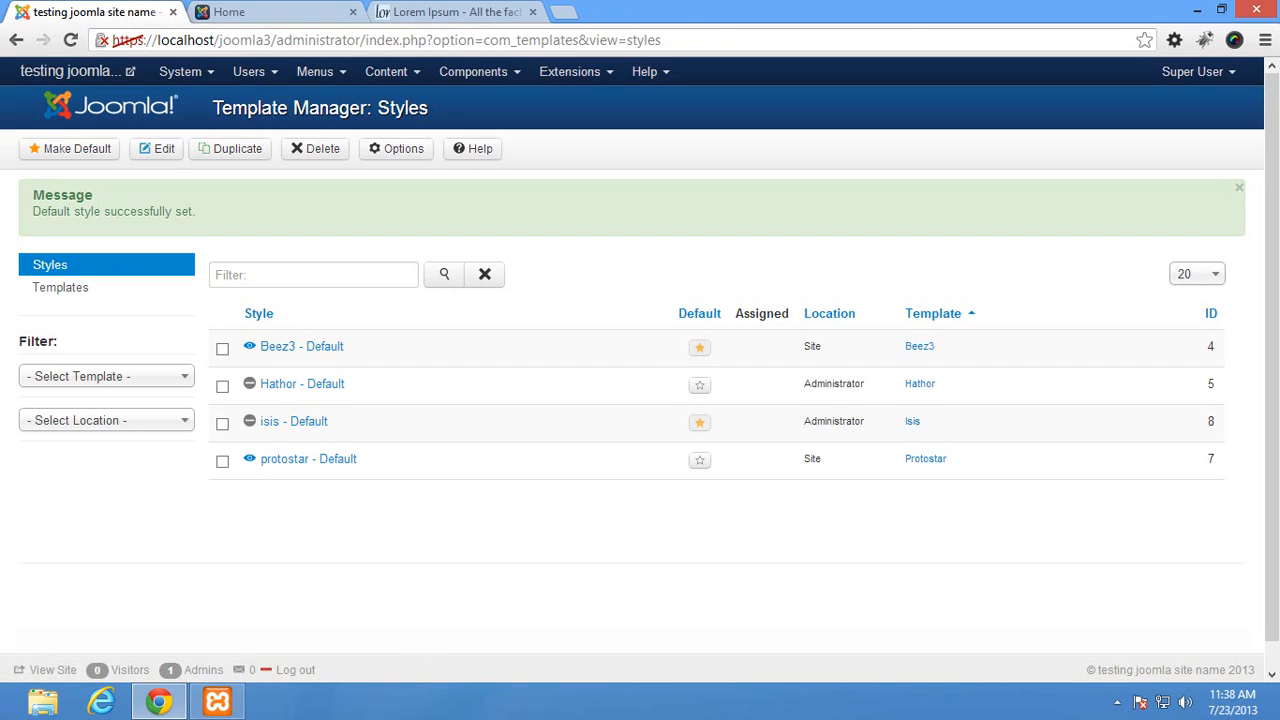
{"action": "left_click", "coordinate": [700, 385]}
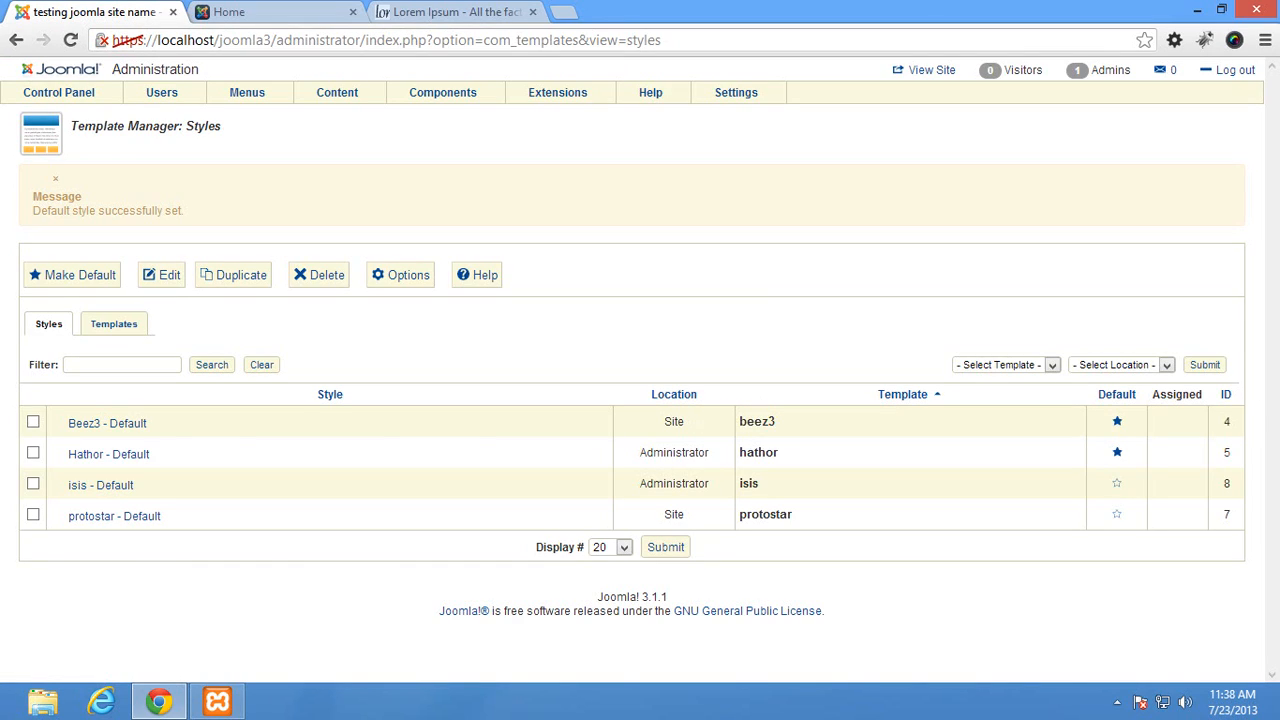
{"action": "left_click", "coordinate": [1117, 484]}
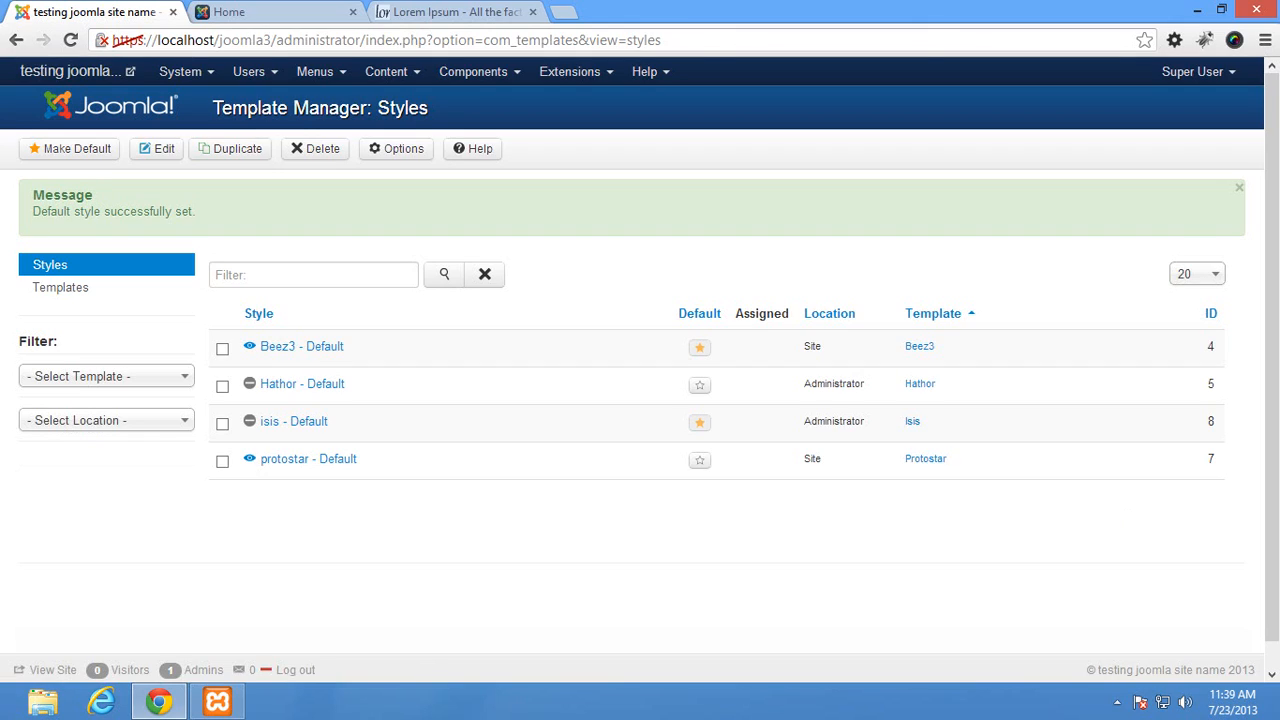
Make protostar - Default the default site style again and reload the site's home page
{"action": "left_click", "coordinate": [699, 459]}
{"action": "key", "text": "ctrl+Tab"}
{"action": "key", "text": "ctrl+shift+Tab"}
{"action": "key", "text": "ctrl+Tab"}
{"action": "left_click", "coordinate": [70, 40]}
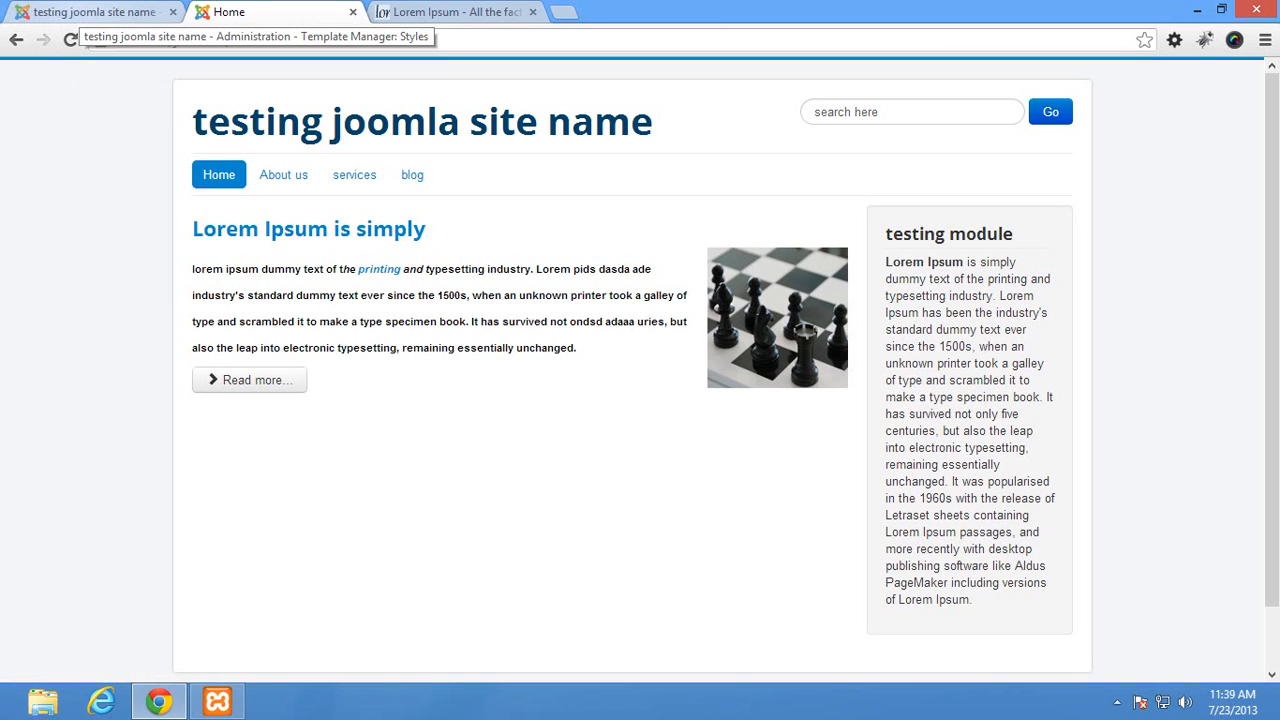
Save the protostar - Default style with its template colour set to green #479e6e and reload the site's home page
{"action": "left_click", "coordinate": [95, 12]}
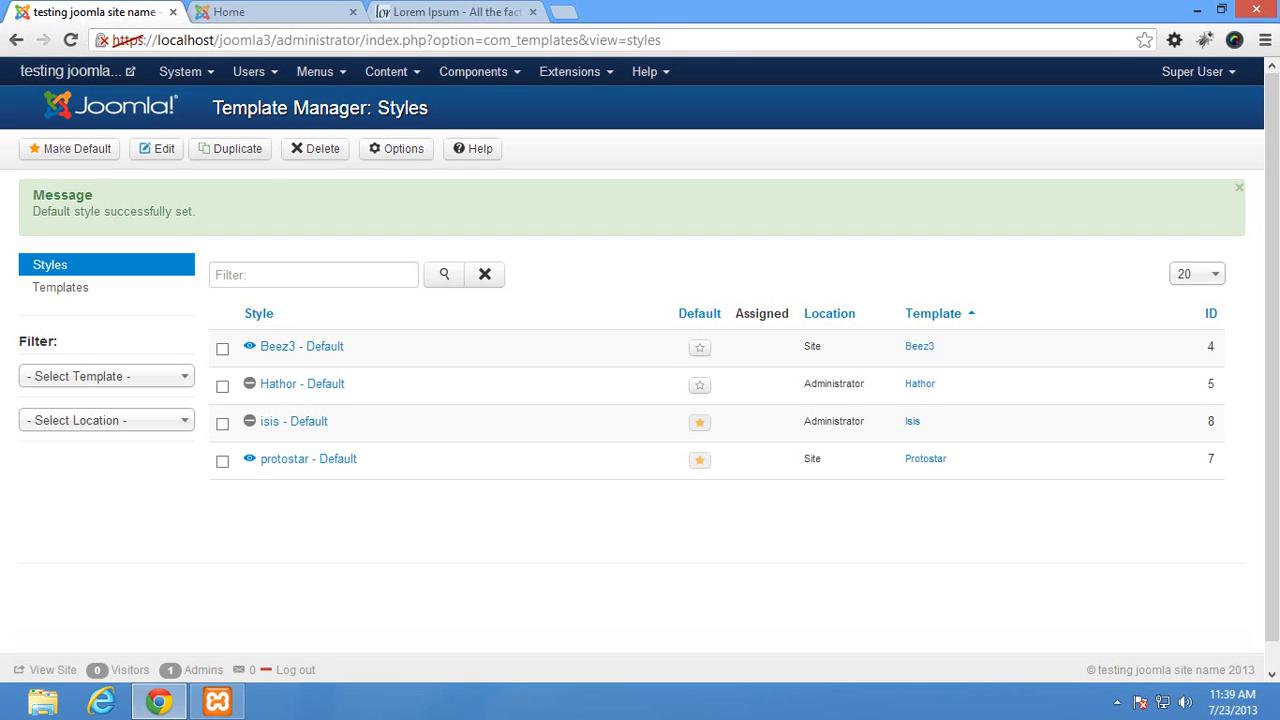
{"action": "left_click", "coordinate": [308, 459]}
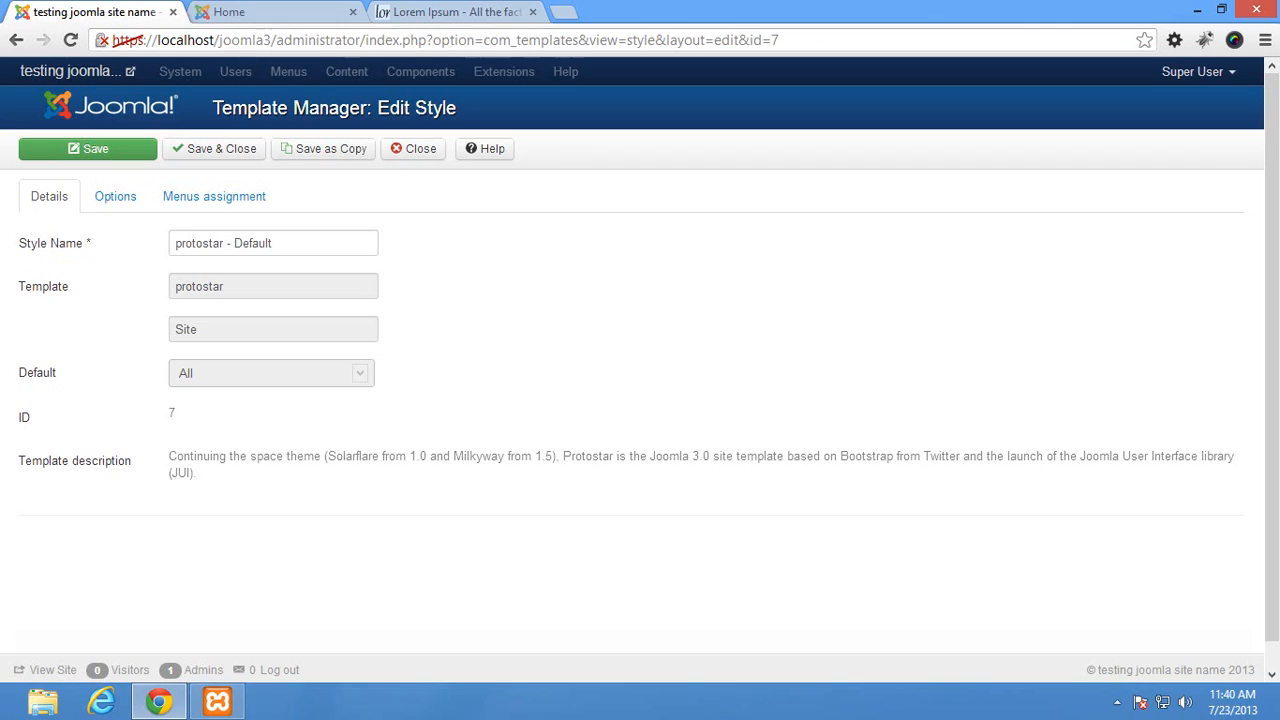
{"action": "left_click", "coordinate": [115, 196]}
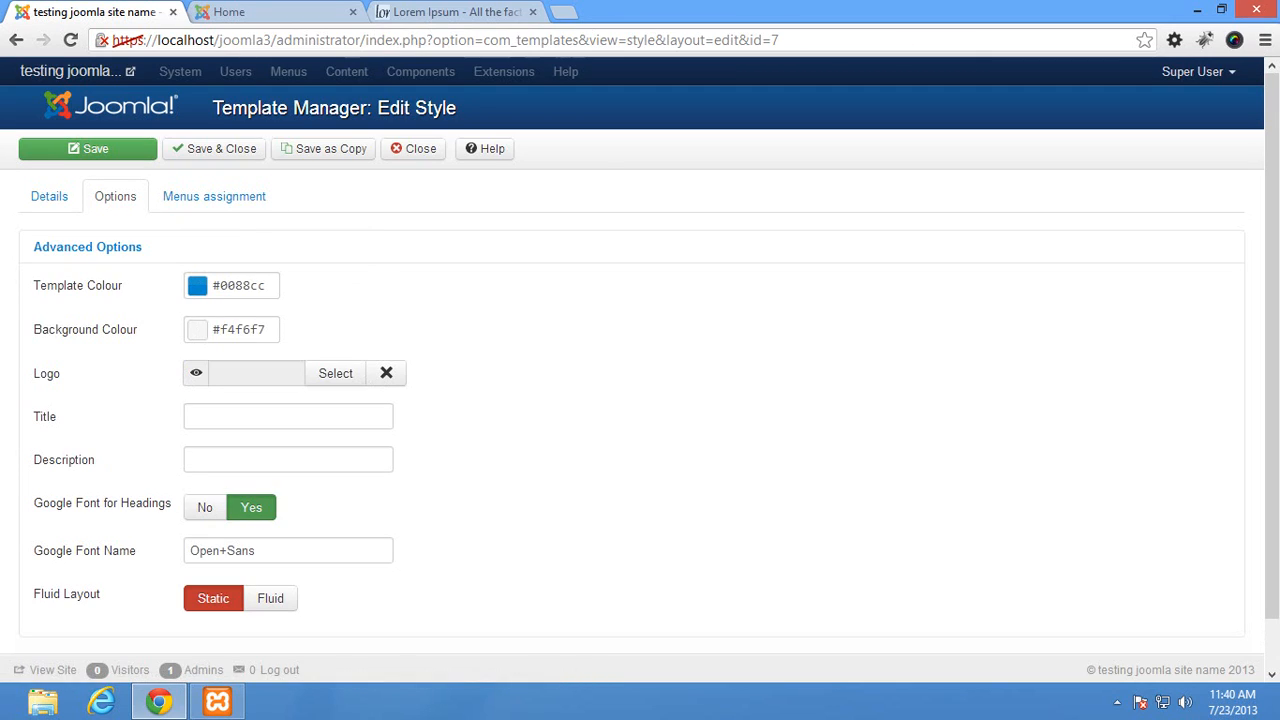
{"action": "key", "text": "ctrl+Tab"}
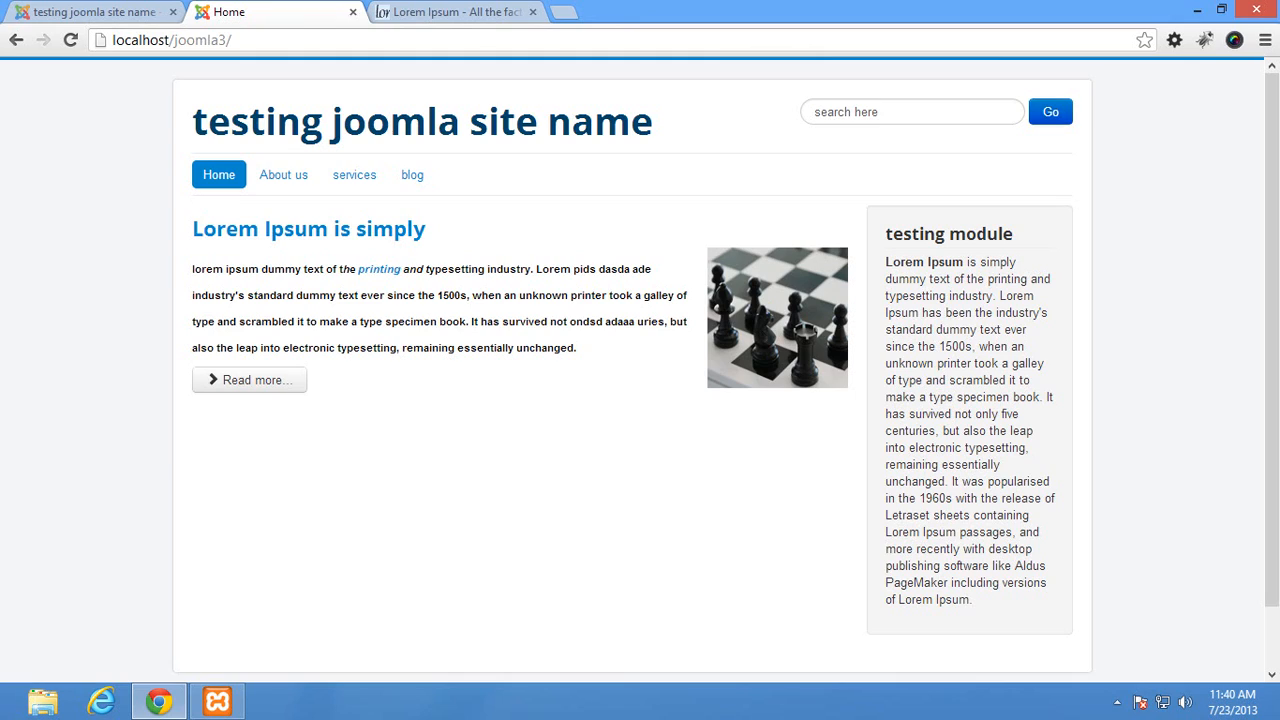
{"action": "key", "text": "ctrl+shift+Tab"}
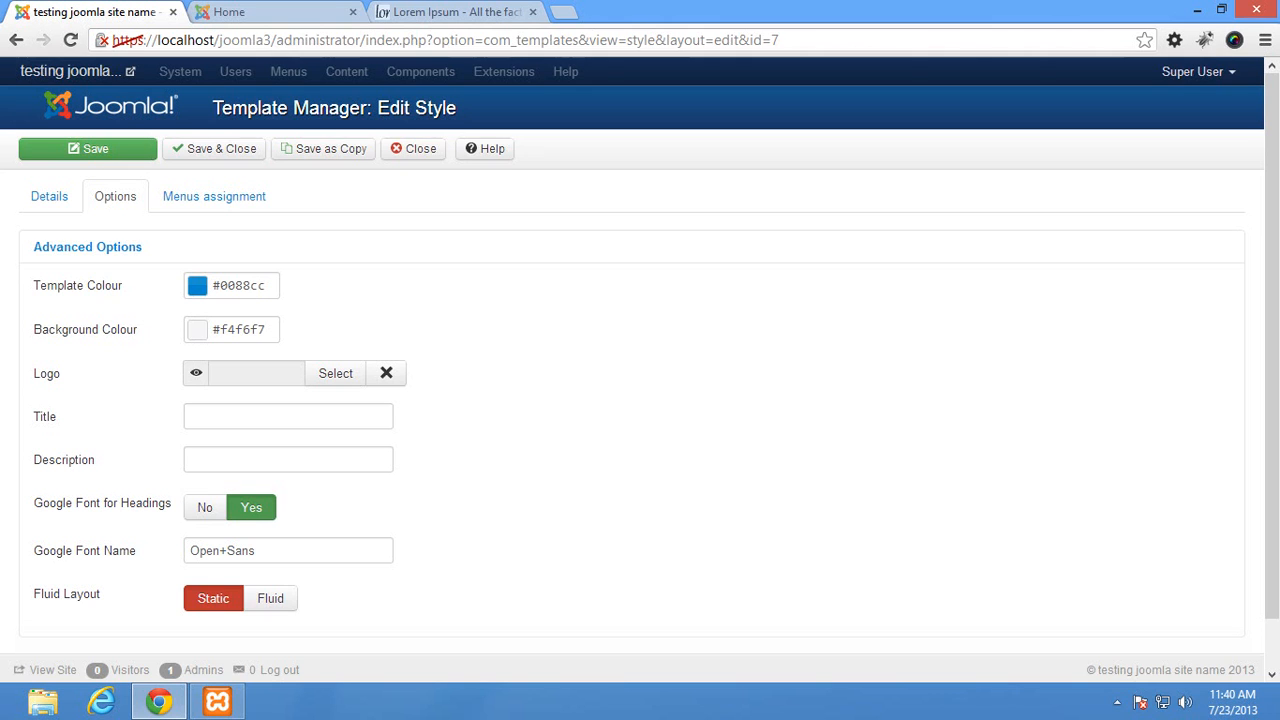
{"action": "mouse_move", "coordinate": [437, 277]}
{"action": "left_mouse_down"}
{"action": "mouse_move", "coordinate": [437, 325]}
{"action": "mouse_move", "coordinate": [437, 297]}
{"action": "left_mouse_up"}
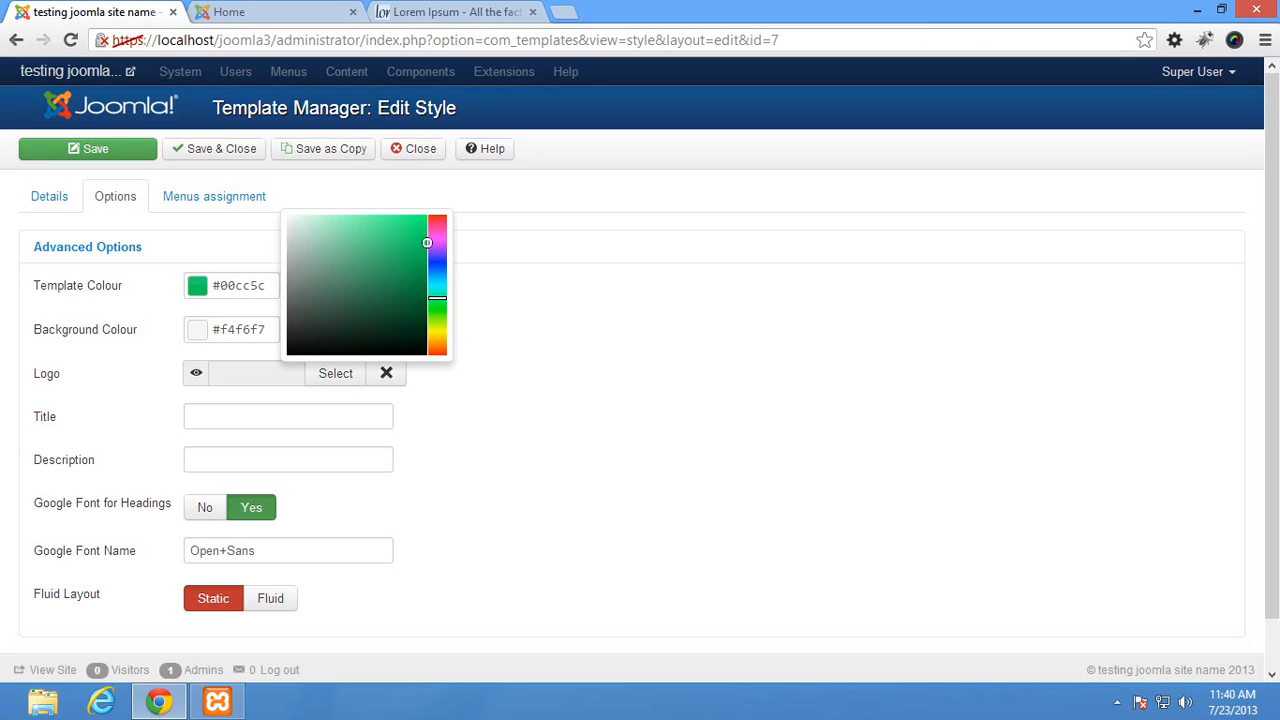
{"action": "left_click_drag", "start_coordinate": [427, 243], "coordinate": [364, 268]}
{"action": "left_click", "coordinate": [88, 148]}
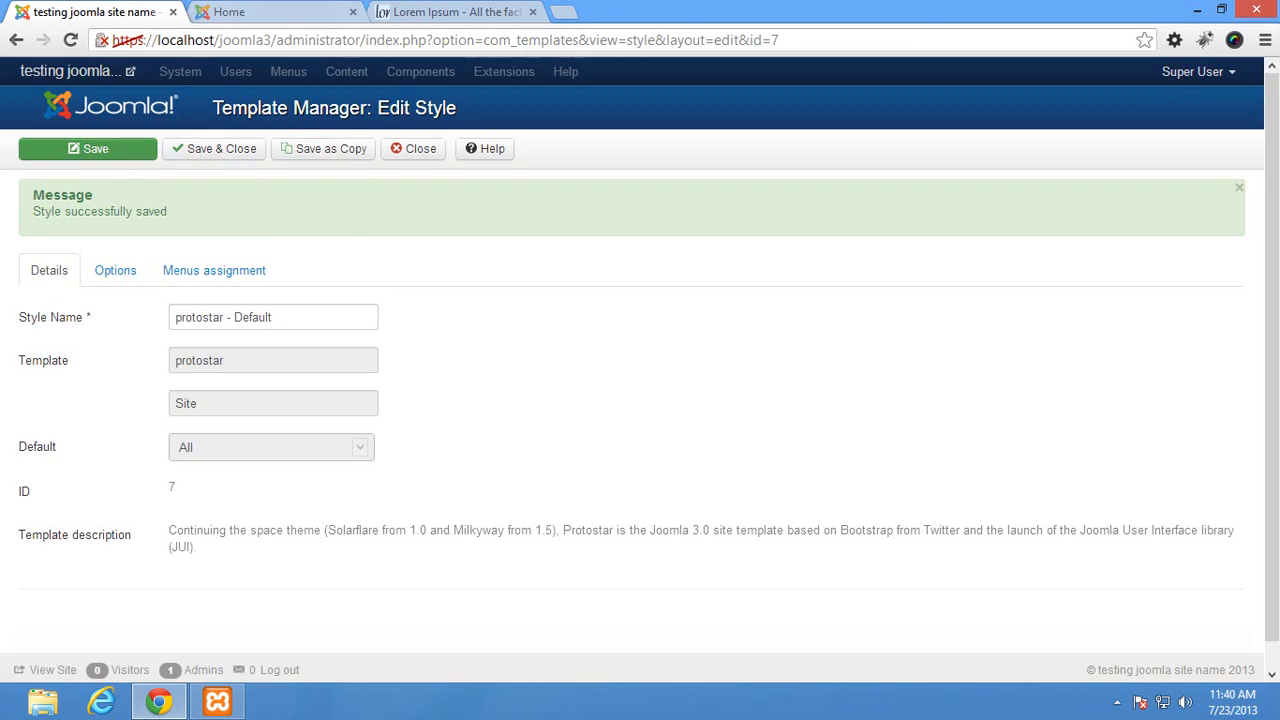
{"action": "left_click", "coordinate": [284, 12]}
{"action": "left_click", "coordinate": [70, 40]}
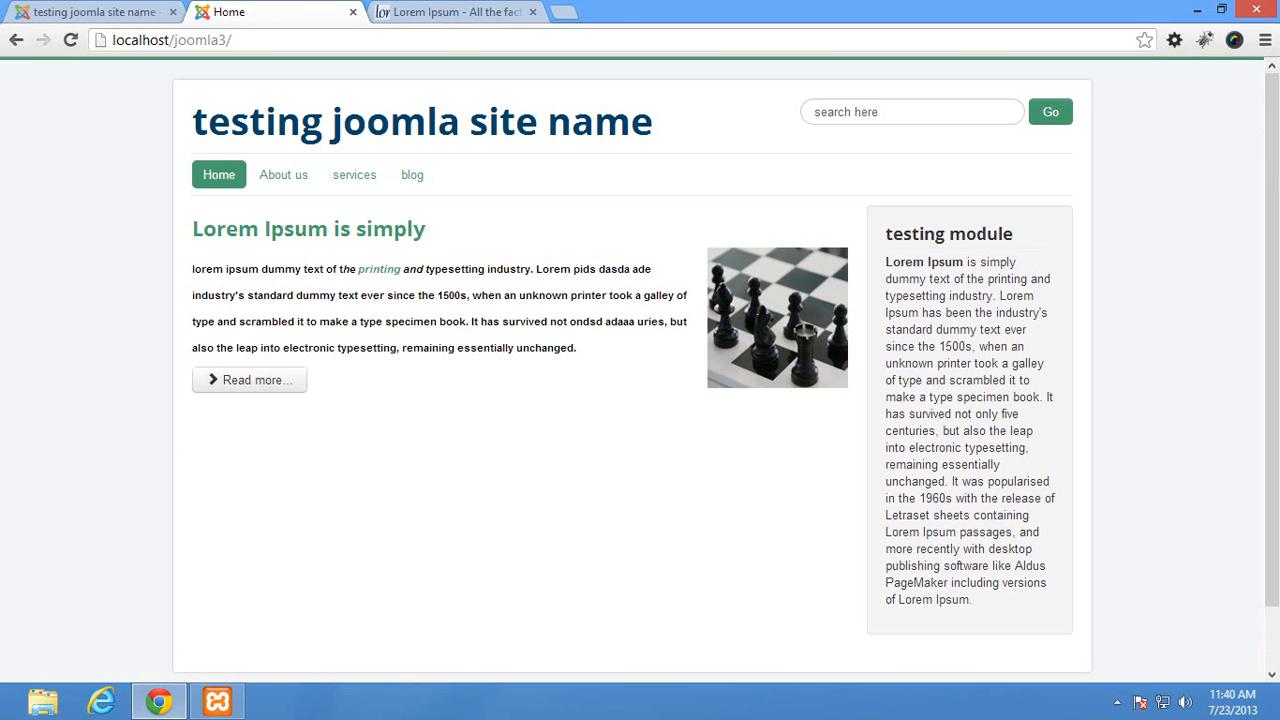
Set the protostar - Default style's background colour to dark green #4c7352 and save the style
{"action": "left_click", "coordinate": [90, 11]}
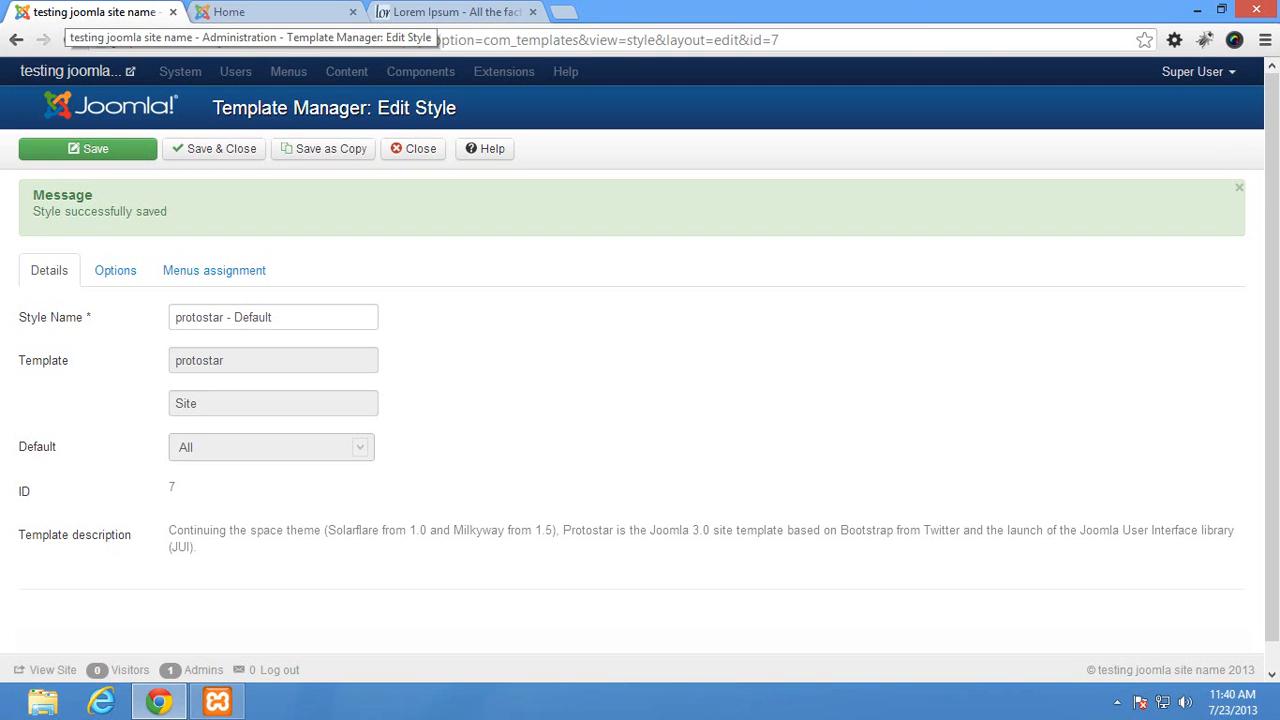
{"action": "left_click", "coordinate": [115, 270]}
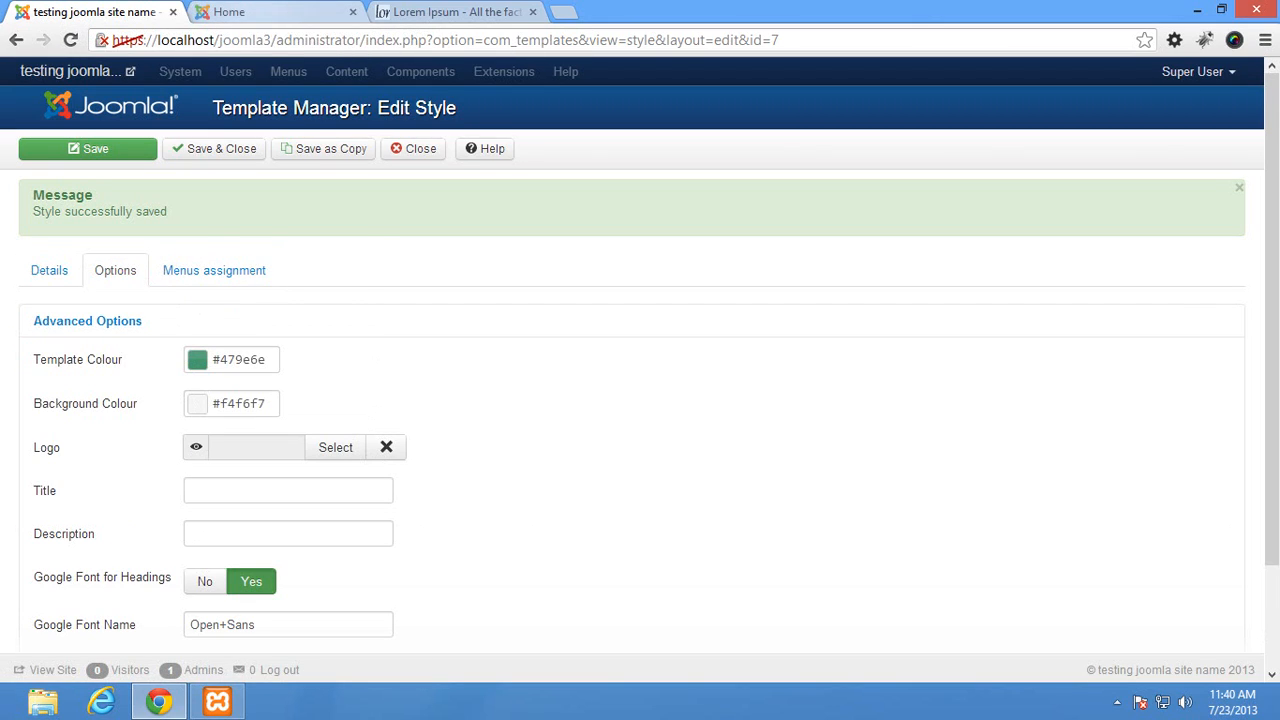
{"action": "left_click", "coordinate": [288, 12]}
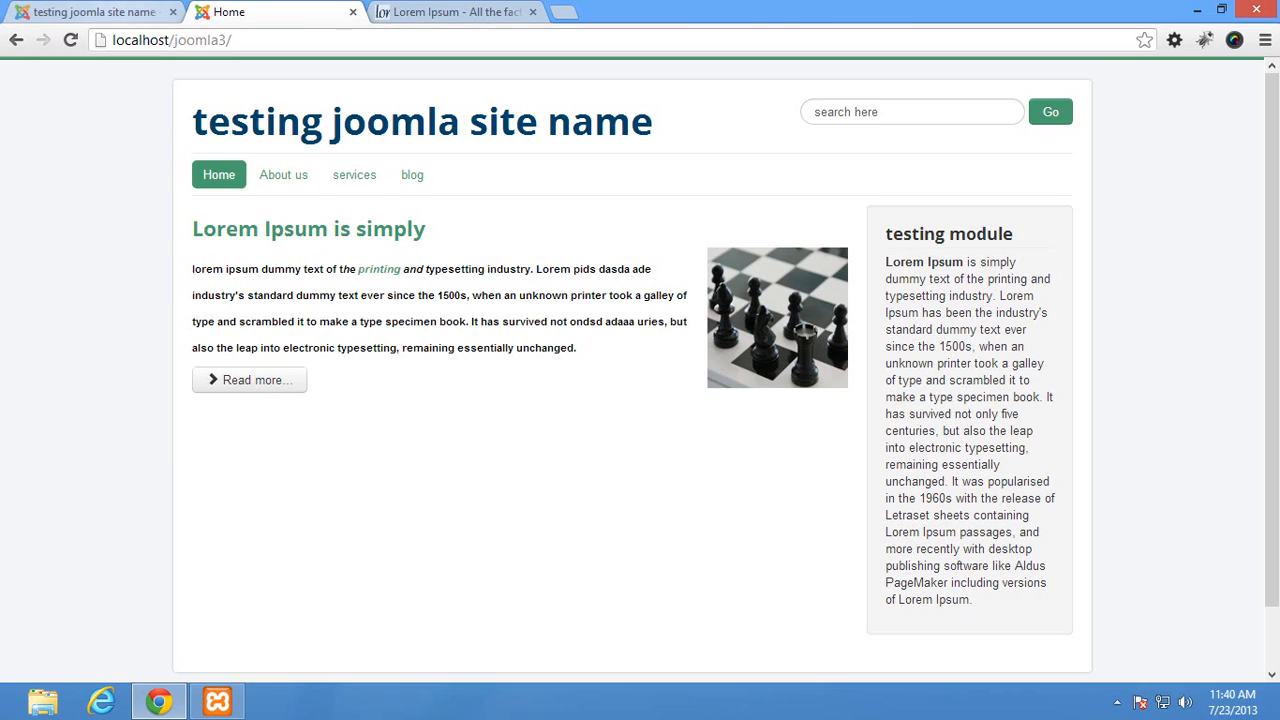
{"action": "left_click", "coordinate": [95, 12]}
{"action": "left_click", "coordinate": [197, 404]}
{"action": "left_click", "coordinate": [420, 434]}
{"action": "left_click", "coordinate": [438, 432]}
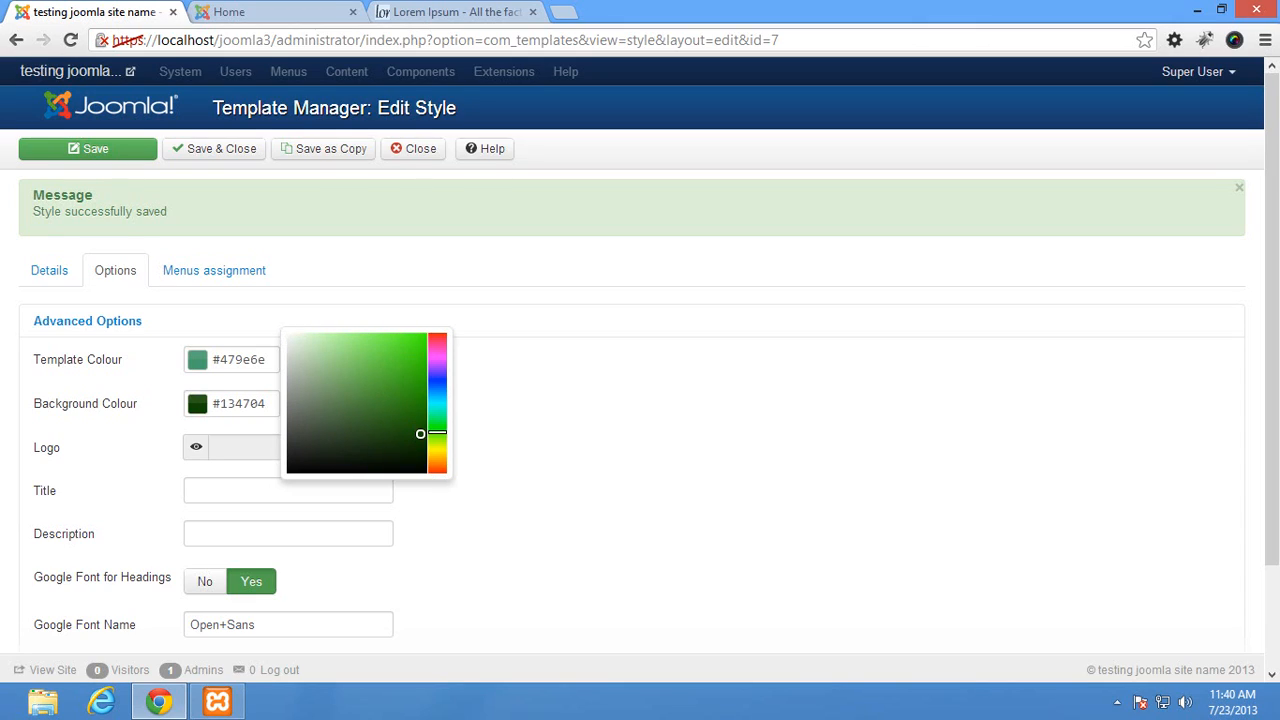
{"action": "left_click", "coordinate": [331, 361]}
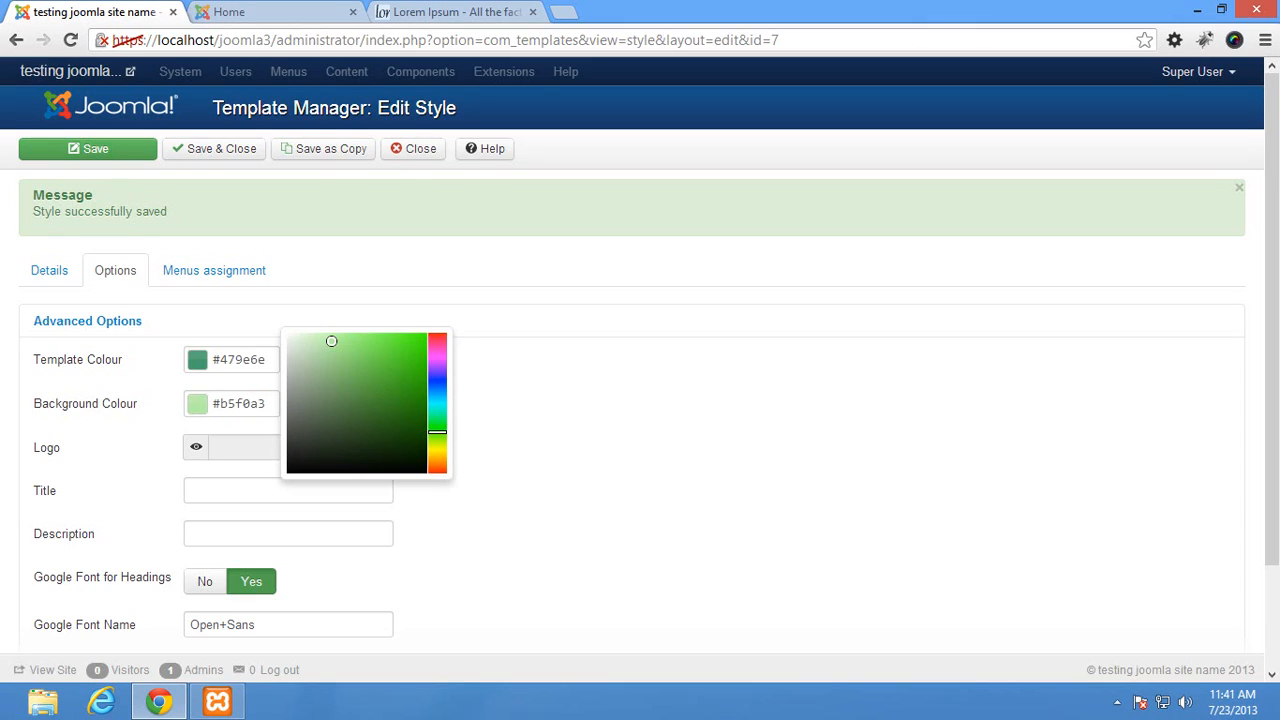
{"action": "left_click", "coordinate": [332, 392]}
{"action": "left_click_drag", "start_coordinate": [438, 433], "coordinate": [438, 423]}
{"action": "left_click", "coordinate": [332, 410]}
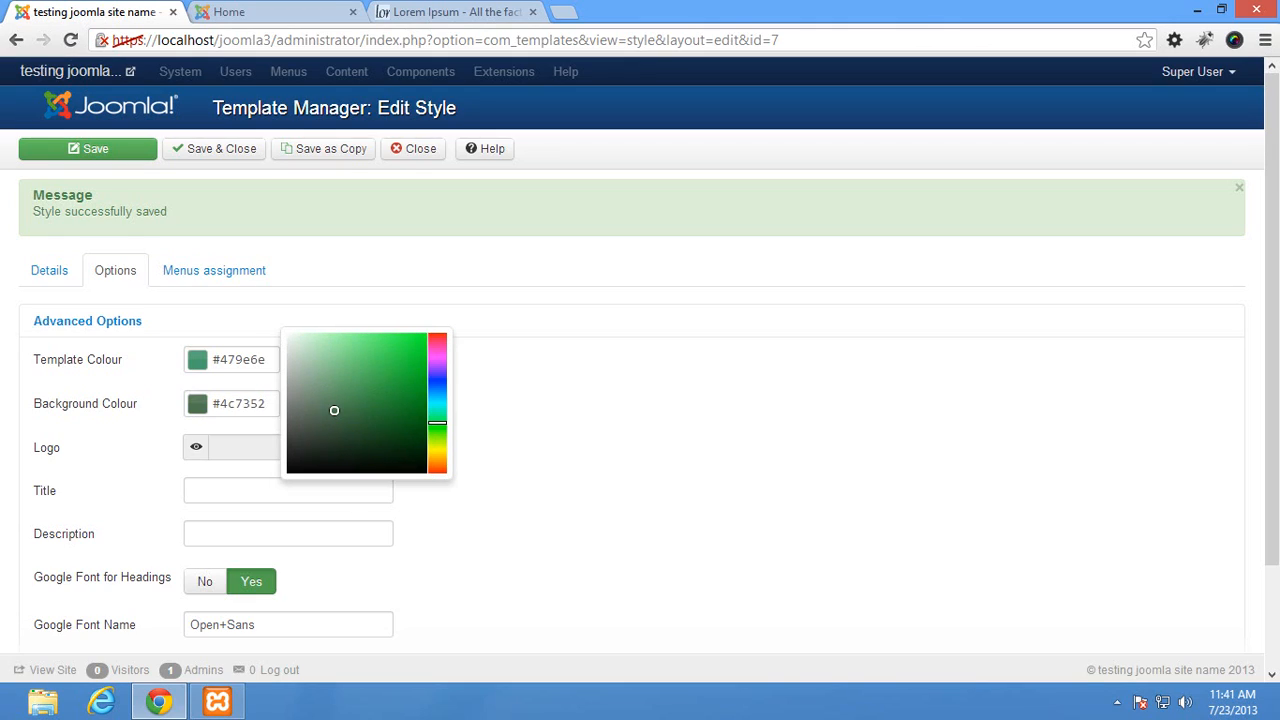
{"action": "left_click", "coordinate": [87, 148]}
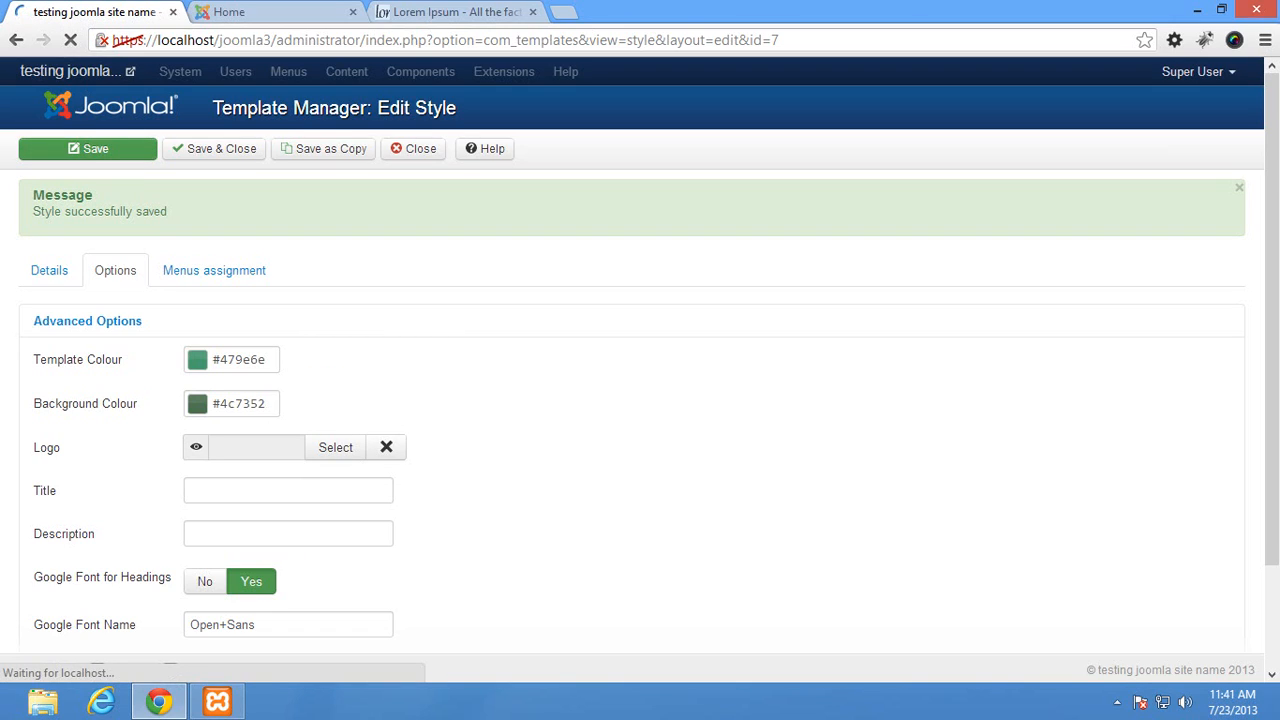
Reload the site's home page and check the background colour there
{"action": "left_click", "coordinate": [229, 12]}
{"action": "key", "text": "F5"}
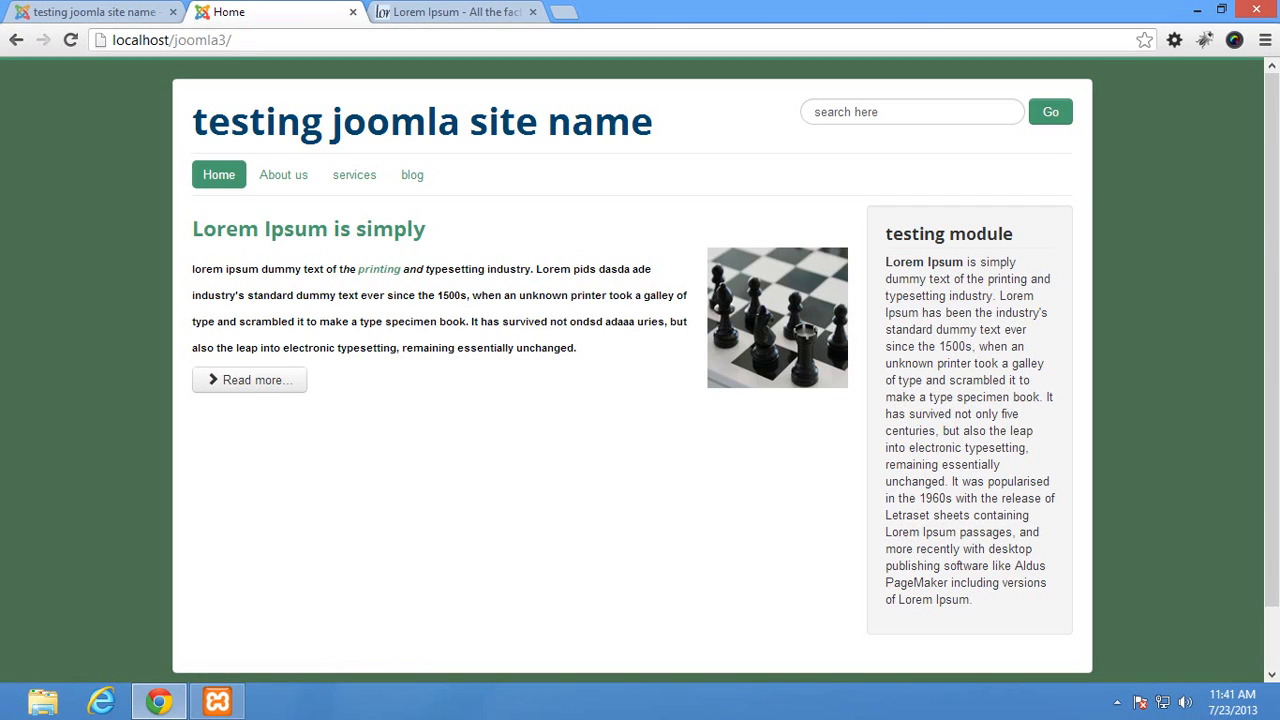
{"action": "left_click", "coordinate": [1197, 9]}
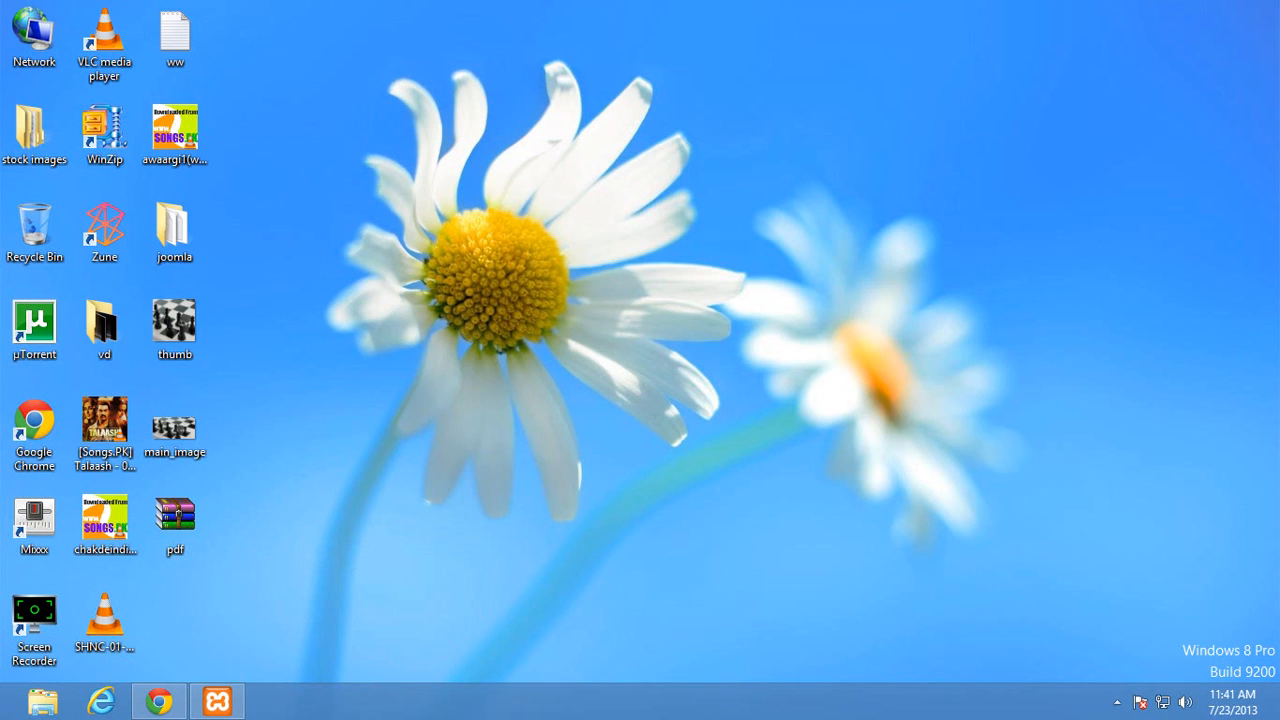
{"action": "left_click", "coordinate": [160, 702]}
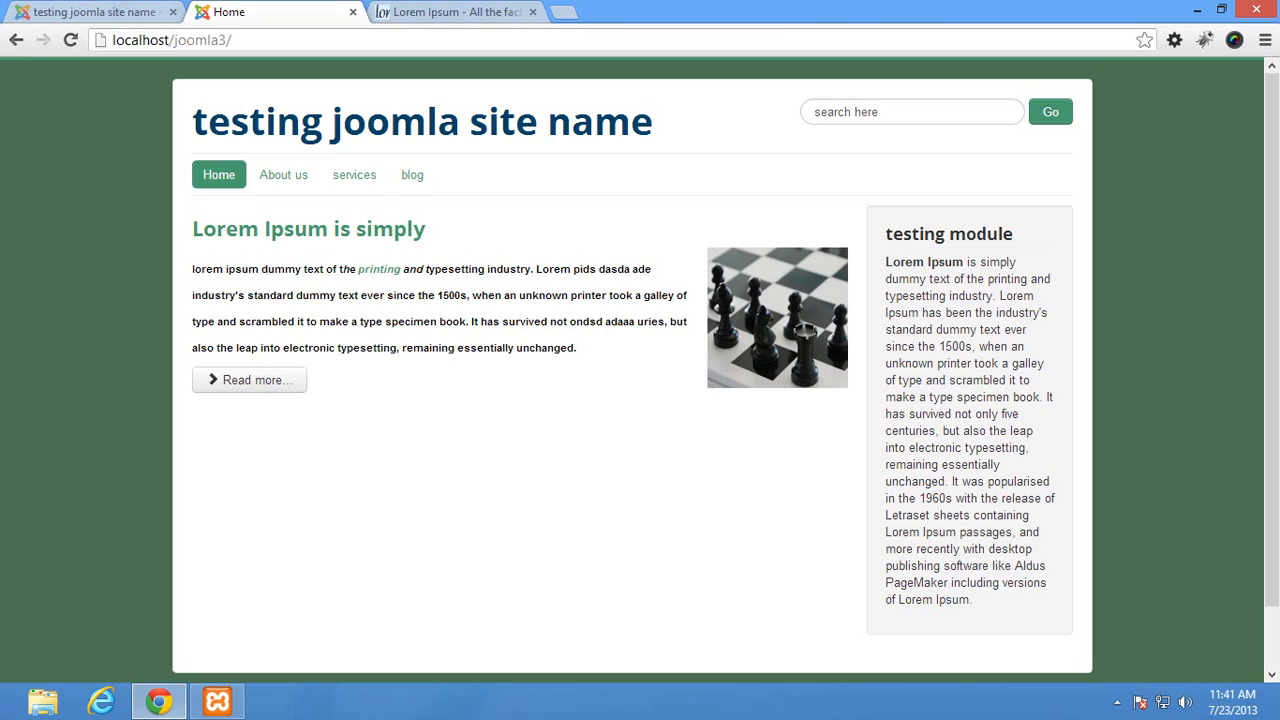
Insert images/thumb.jpg as the logo in the protostar - Default style's advanced options
{"action": "left_click", "coordinate": [95, 12]}
{"action": "left_click", "coordinate": [115, 270]}
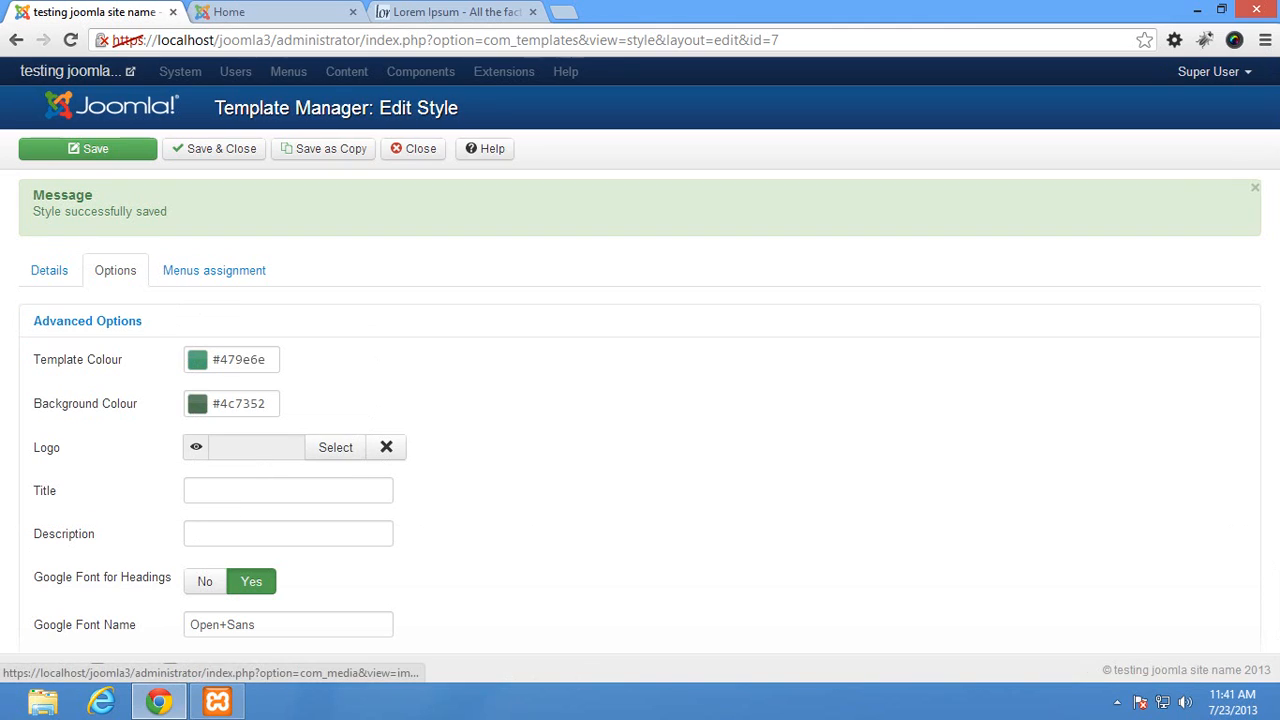
{"action": "left_click", "coordinate": [335, 447]}
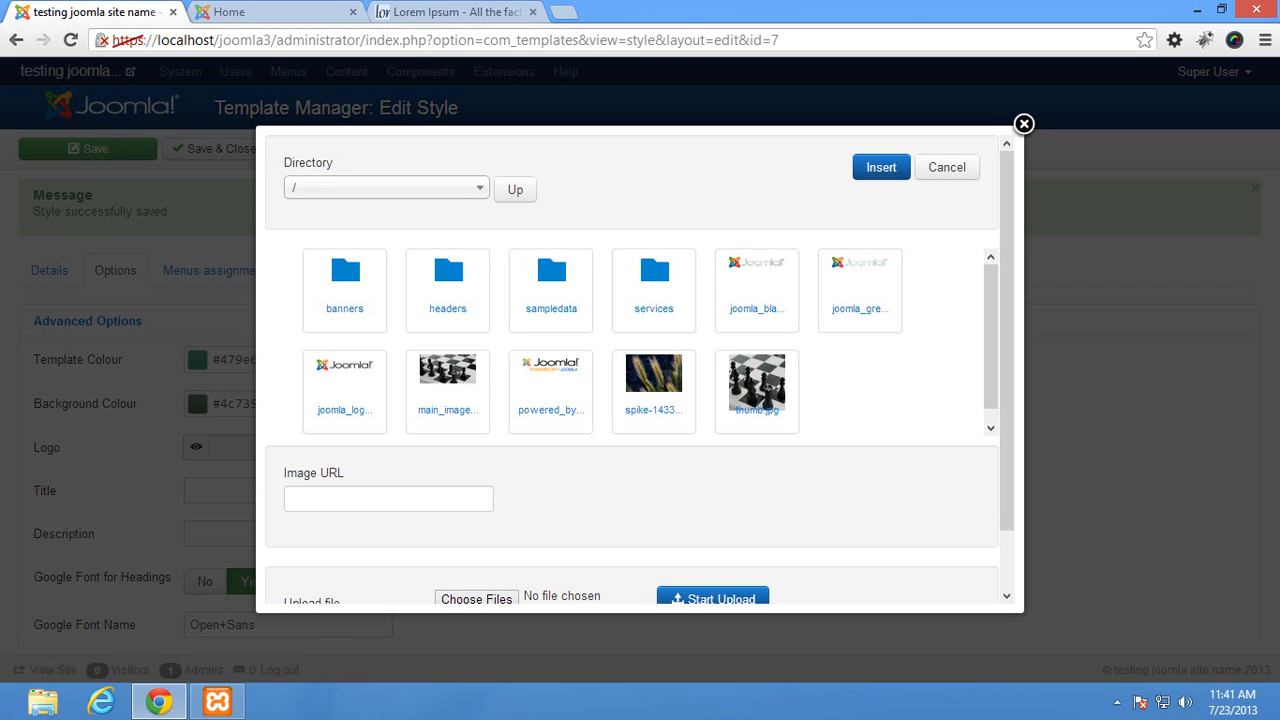
{"action": "left_click", "coordinate": [768, 415]}
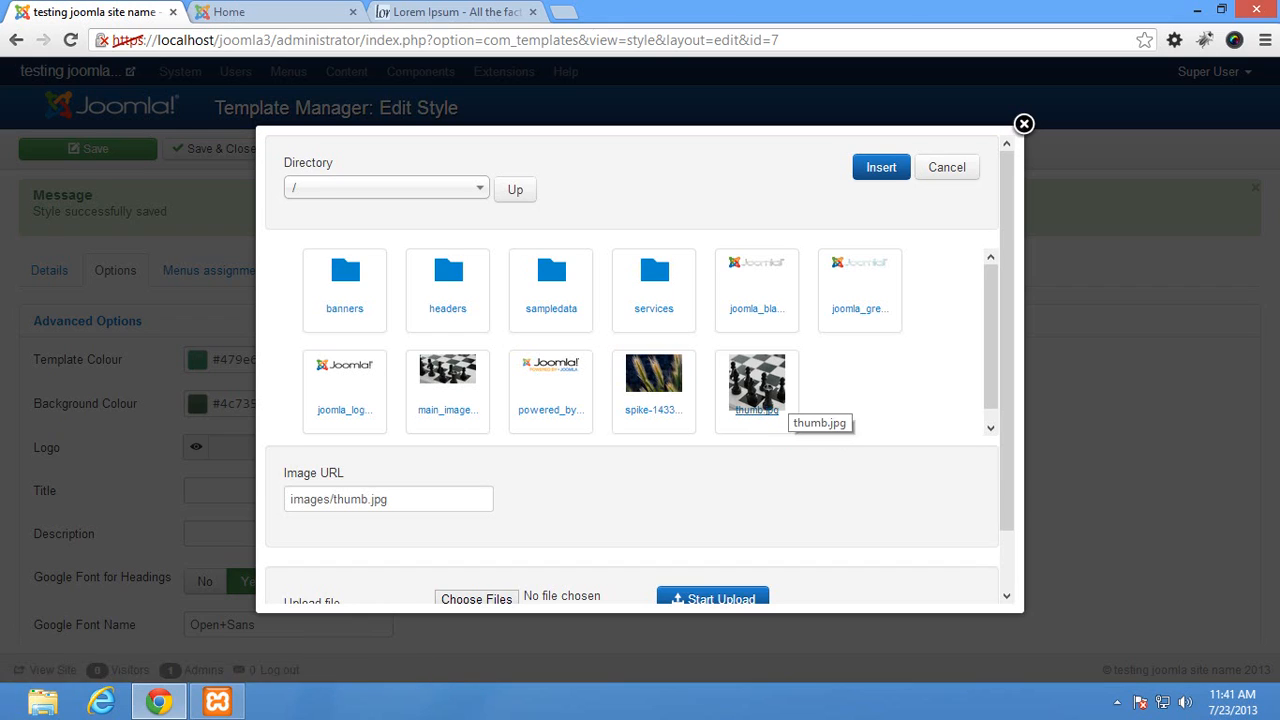
{"action": "left_click", "coordinate": [881, 167]}
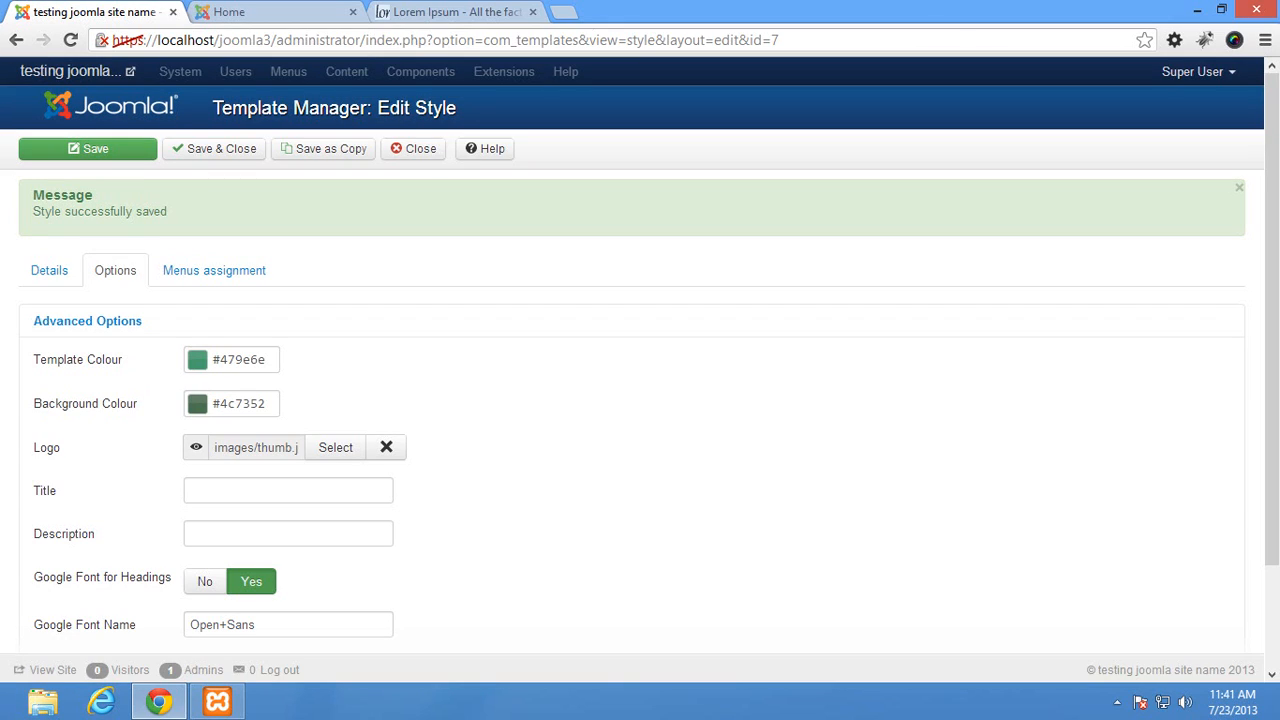
Save the protostar - Default style with its Google font name kept as Open+Sans and reload the site's home page to check the logo
{"action": "scroll", "coordinate": [640, 400], "scroll_direction": "down", "scroll_amount": 2}
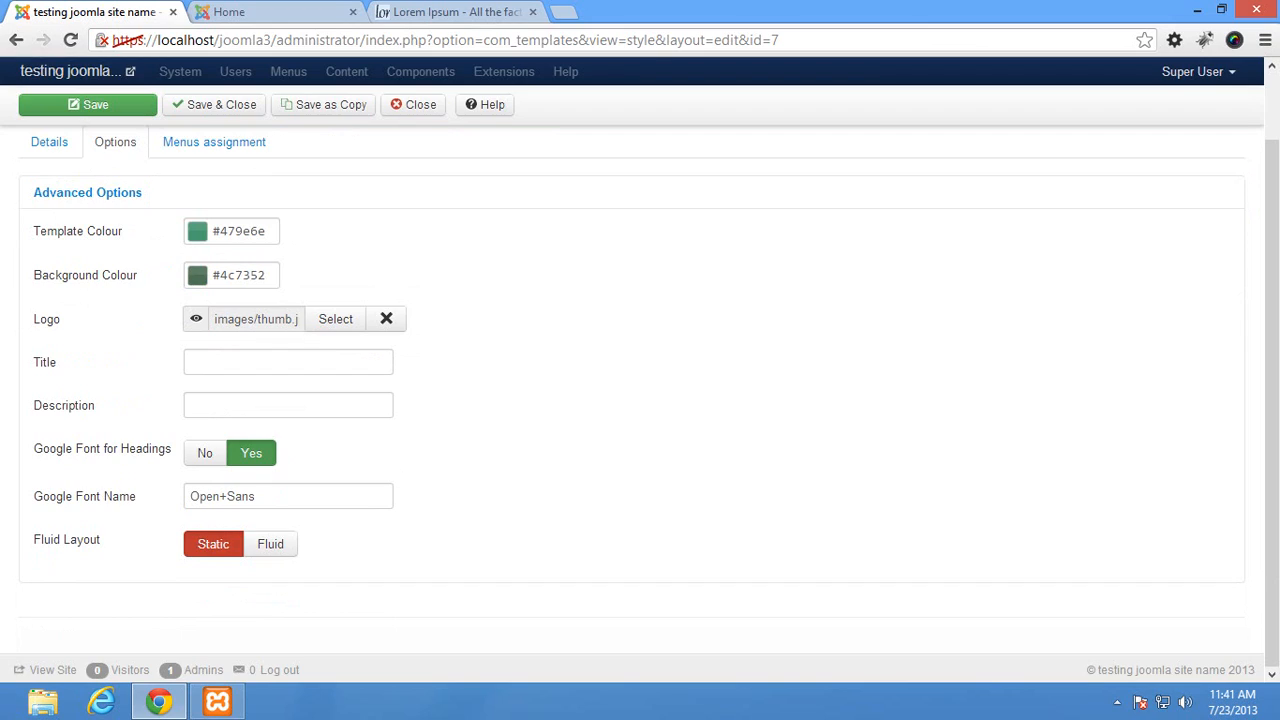
{"action": "left_click_drag", "start_coordinate": [260, 497], "coordinate": [188, 497]}
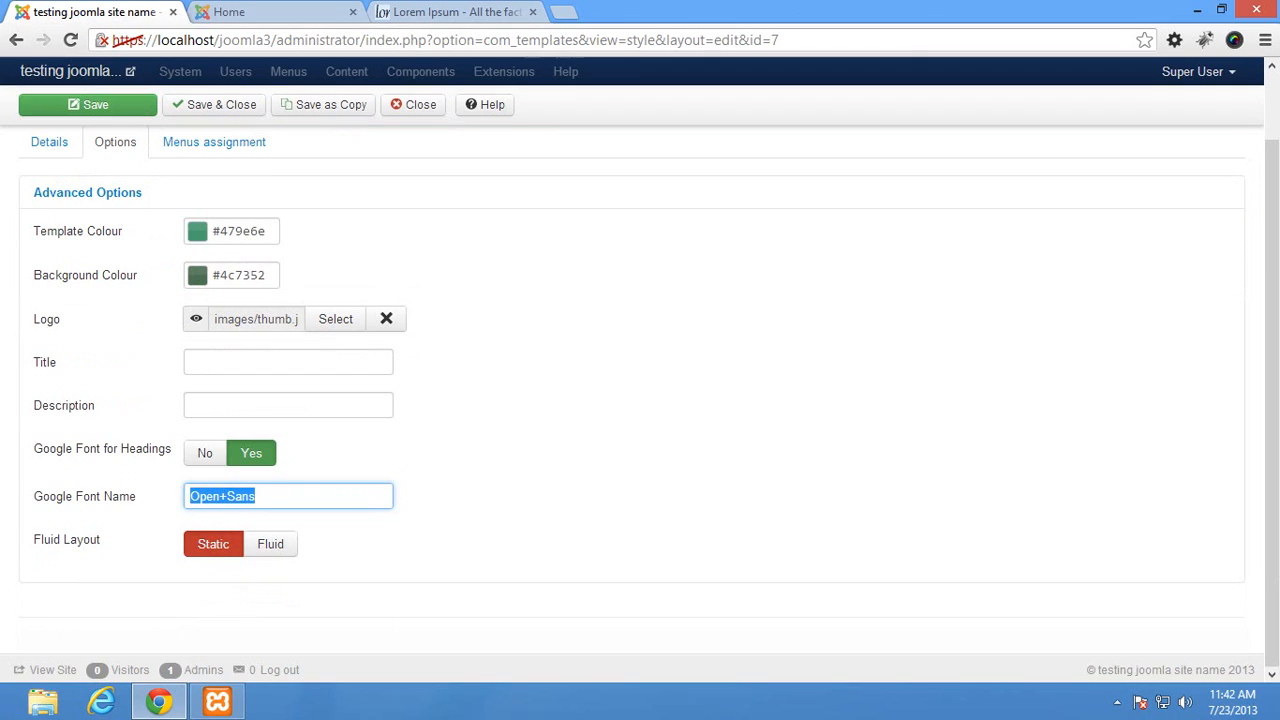
{"action": "key", "text": "Return"}
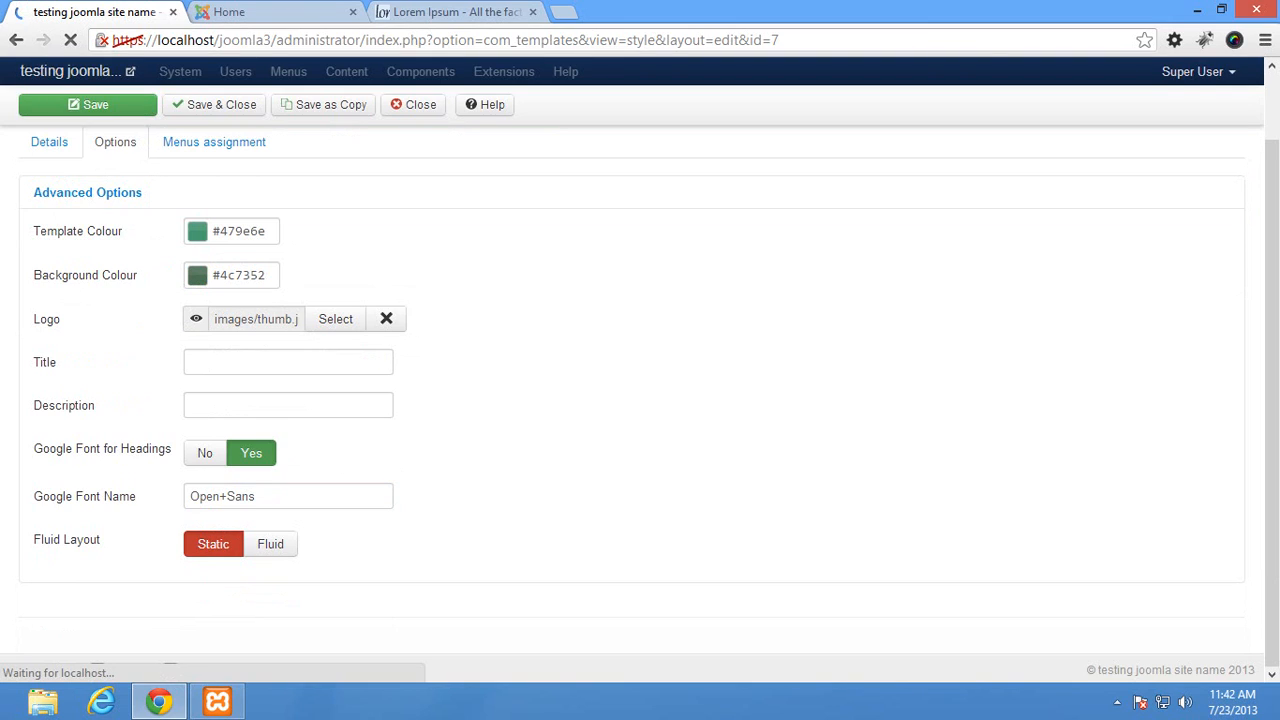
{"action": "left_click", "coordinate": [250, 12]}
{"action": "left_click", "coordinate": [70, 40]}
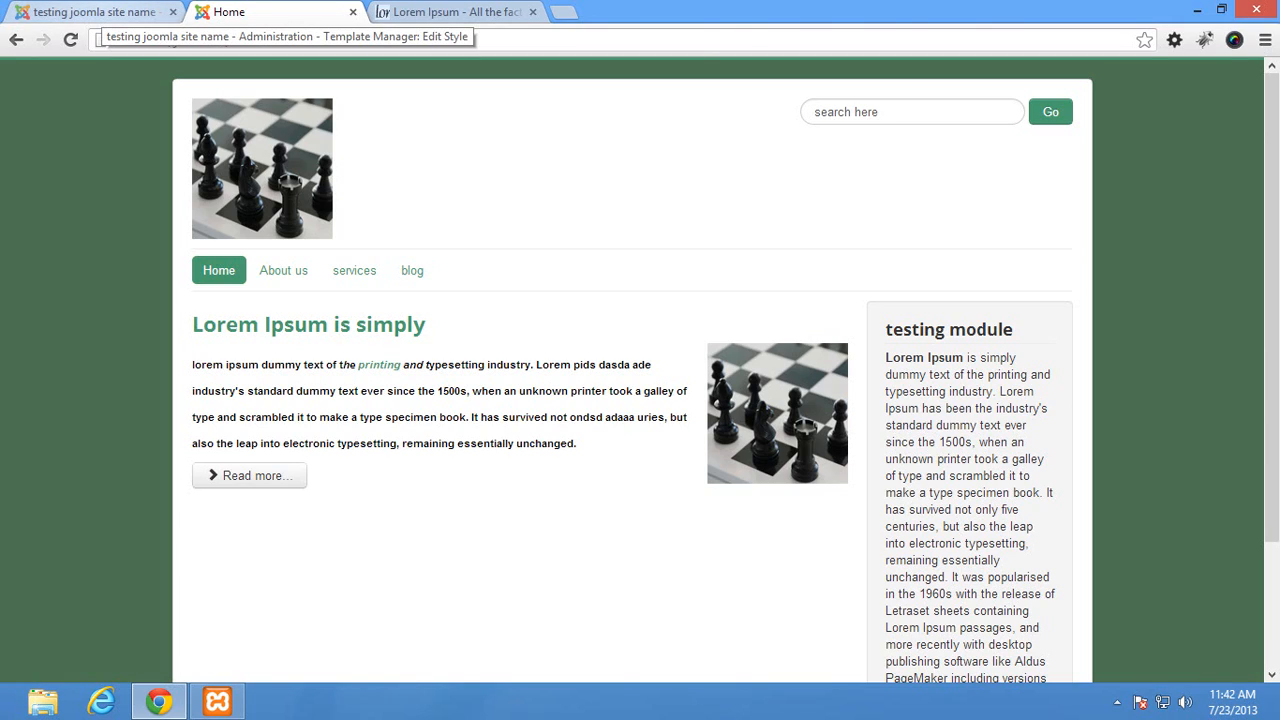
Set the protostar - Default style's layout option to Fluid, save the style and reload the site's home page
{"action": "left_click", "coordinate": [95, 12]}
{"action": "left_click", "coordinate": [115, 270]}
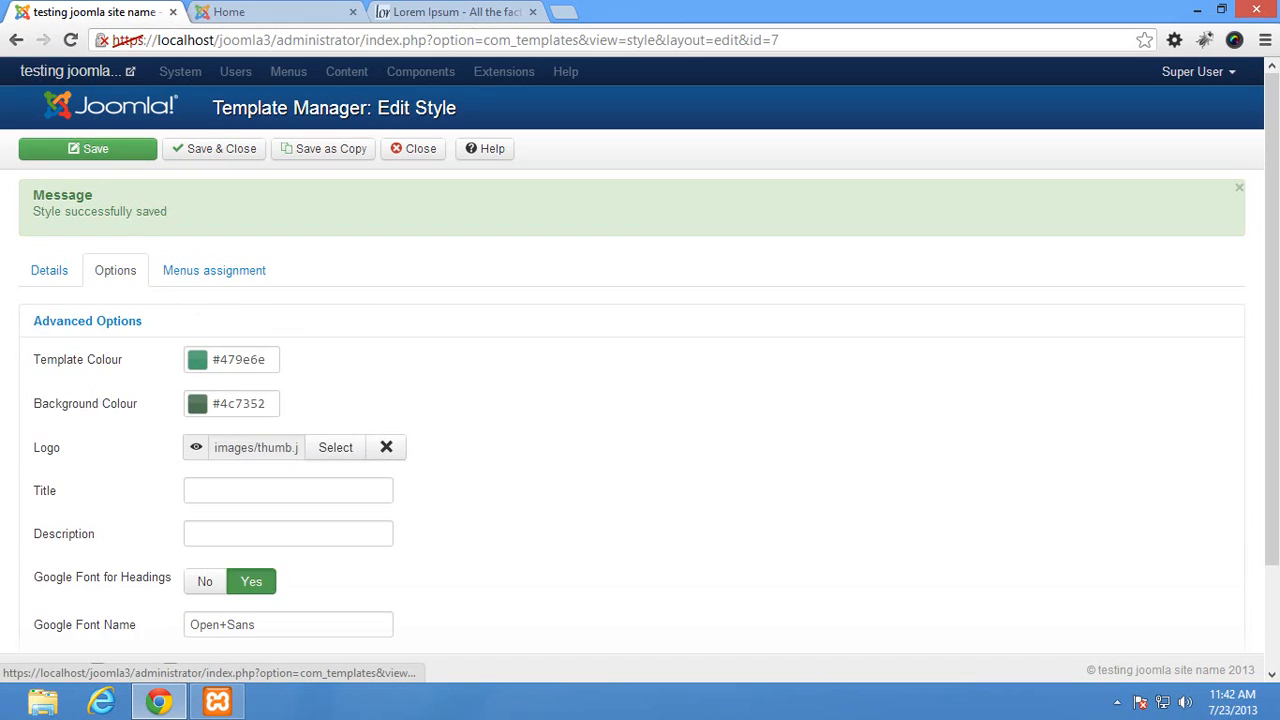
{"action": "scroll", "coordinate": [640, 400], "scroll_direction": "down", "scroll_amount": 3}
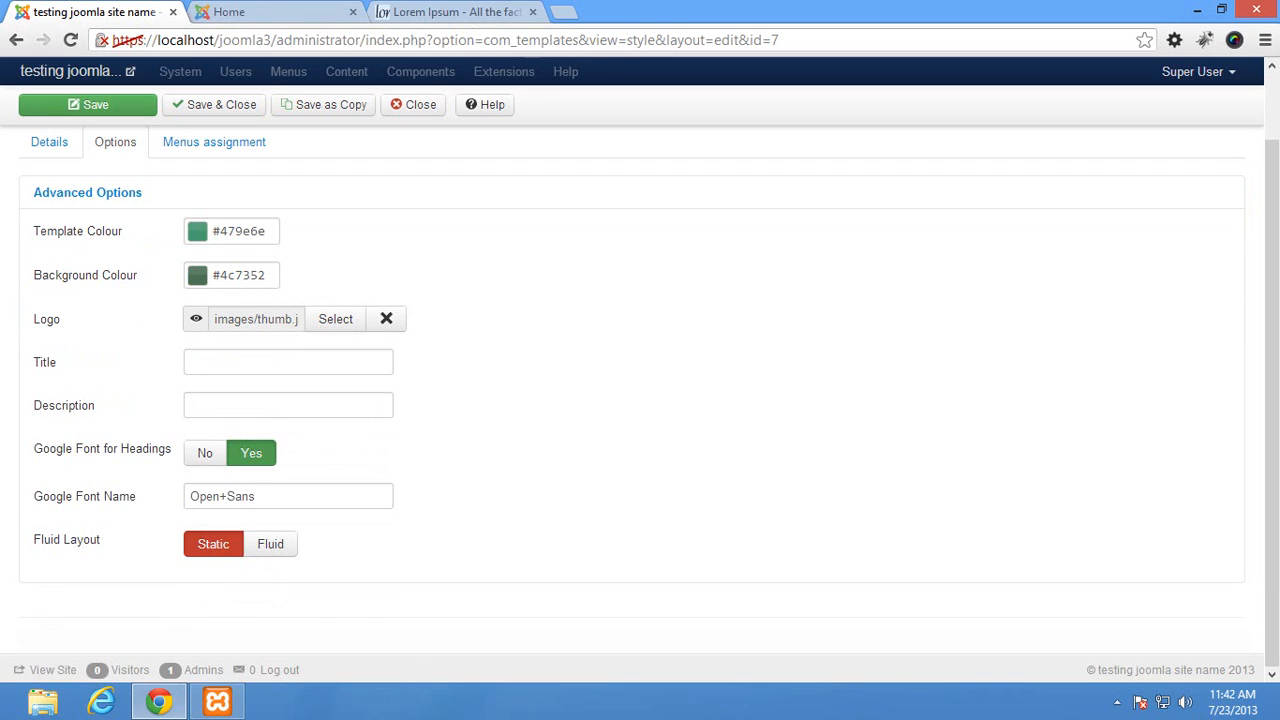
{"action": "left_click", "coordinate": [270, 544]}
{"action": "left_click", "coordinate": [75, 71]}
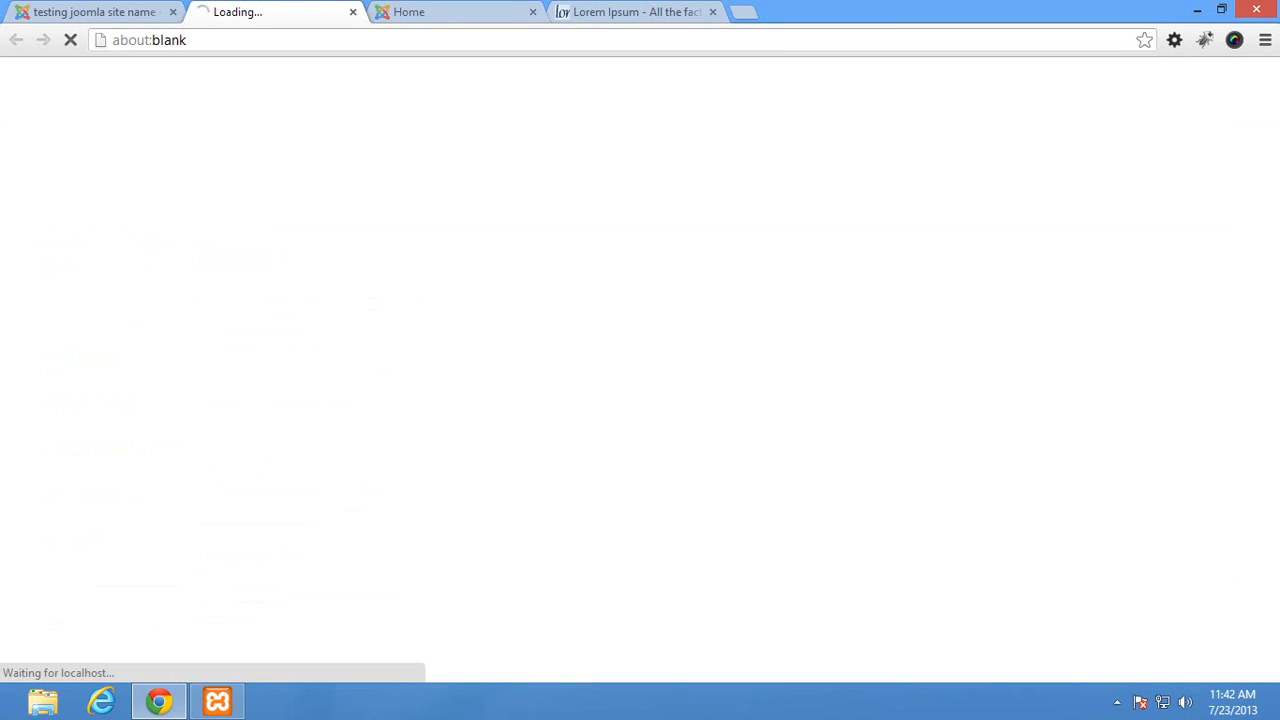
{"action": "left_click", "coordinate": [353, 12]}
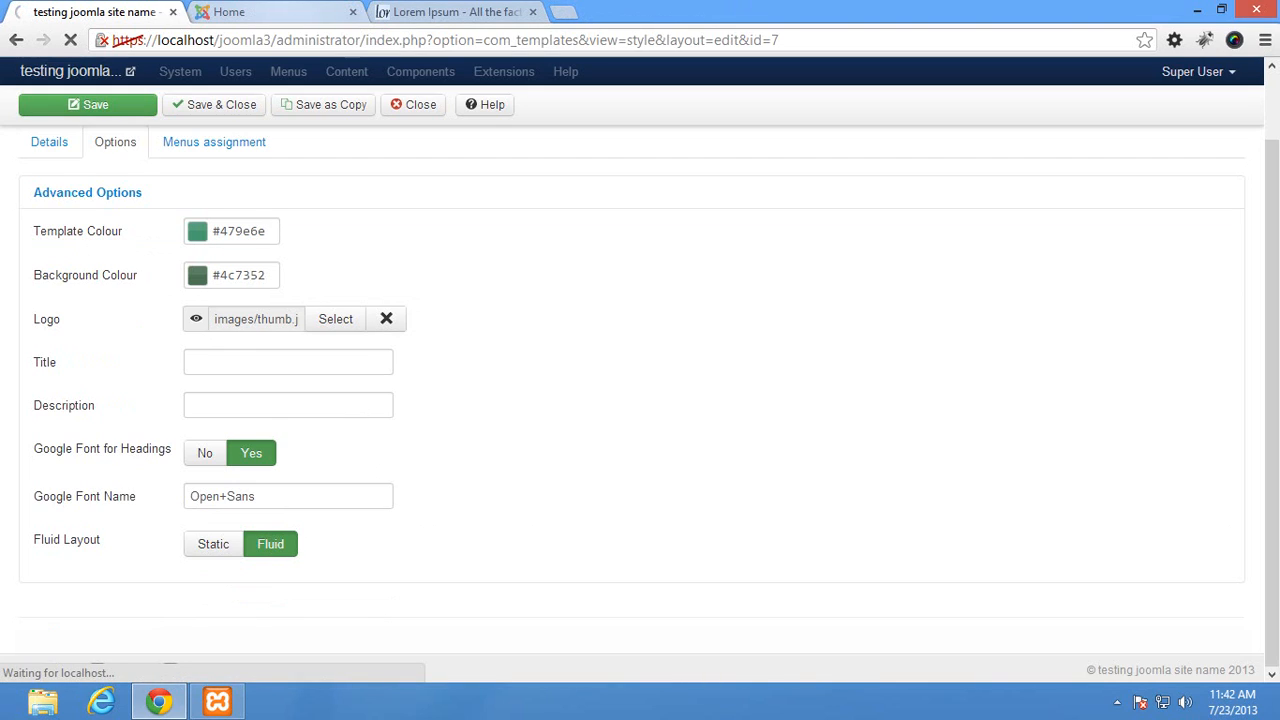
{"action": "left_click", "coordinate": [265, 12]}
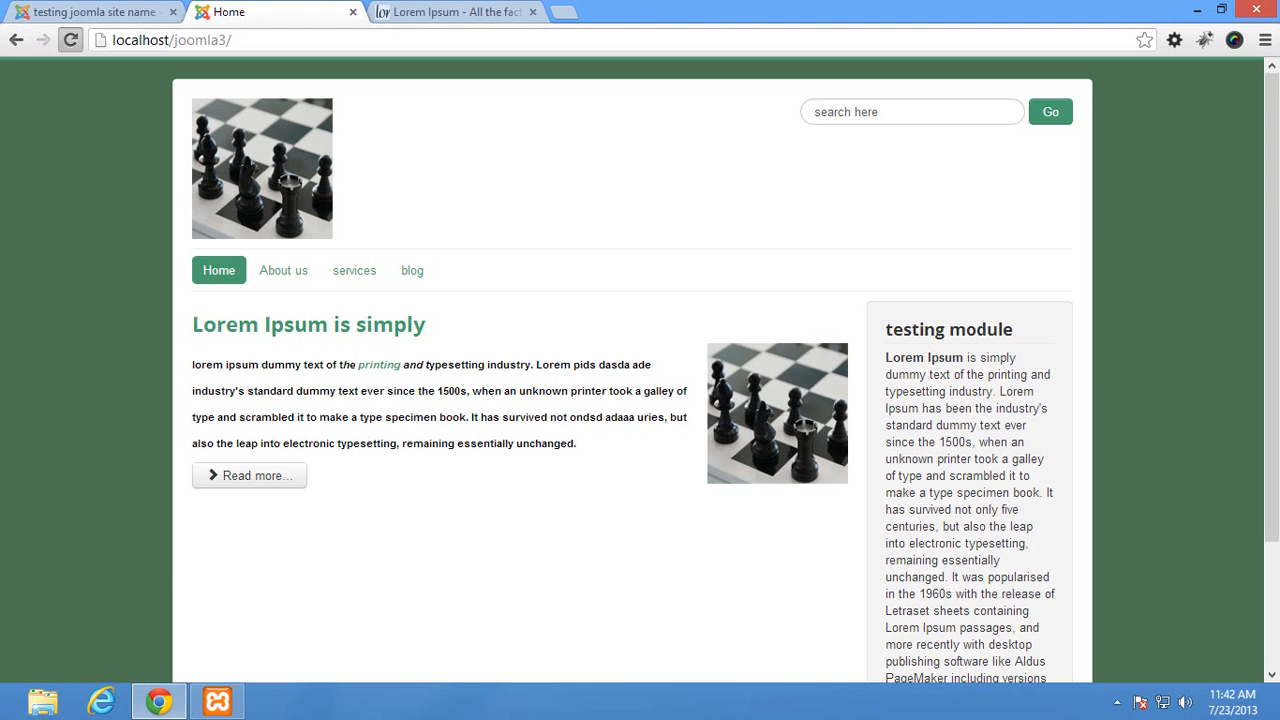
{"action": "left_click", "coordinate": [70, 40]}
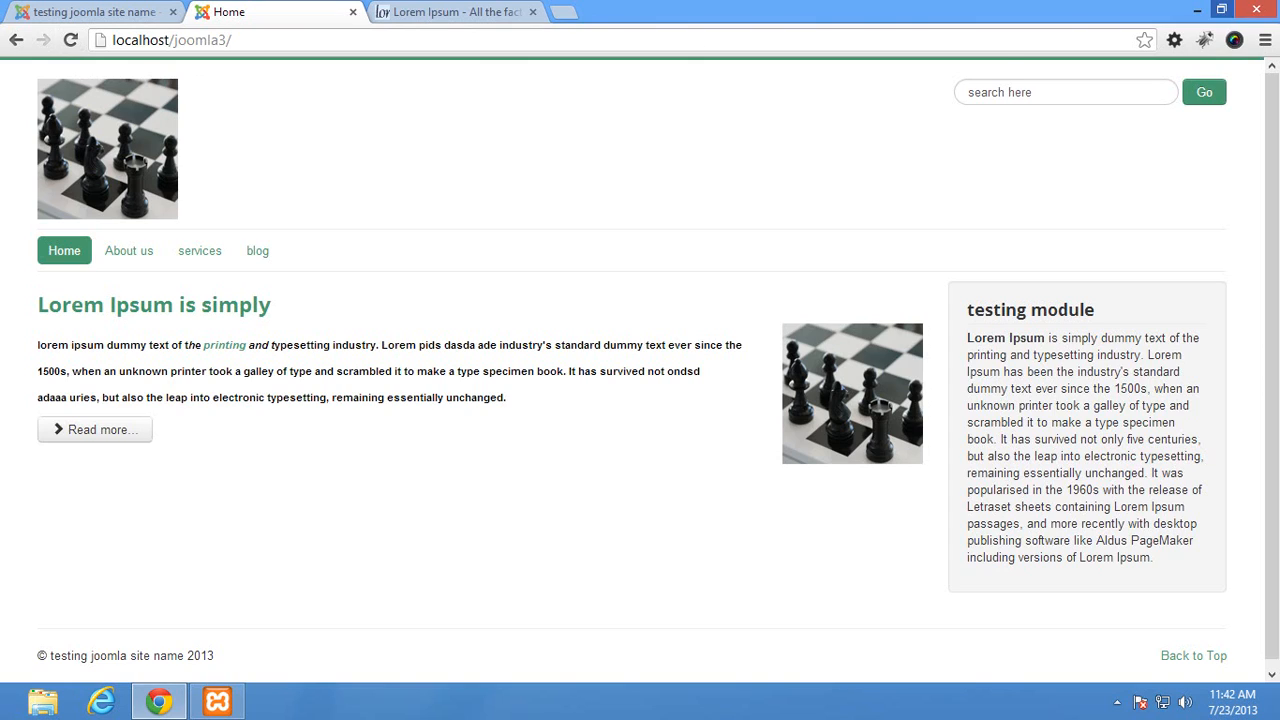
Resize the browser window to several widths to examine how the home page layout adapts, and restore it to full screen
{"action": "left_click", "coordinate": [1221, 9]}
{"action": "left_click_drag", "start_coordinate": [850, 24], "coordinate": [806, 20]}
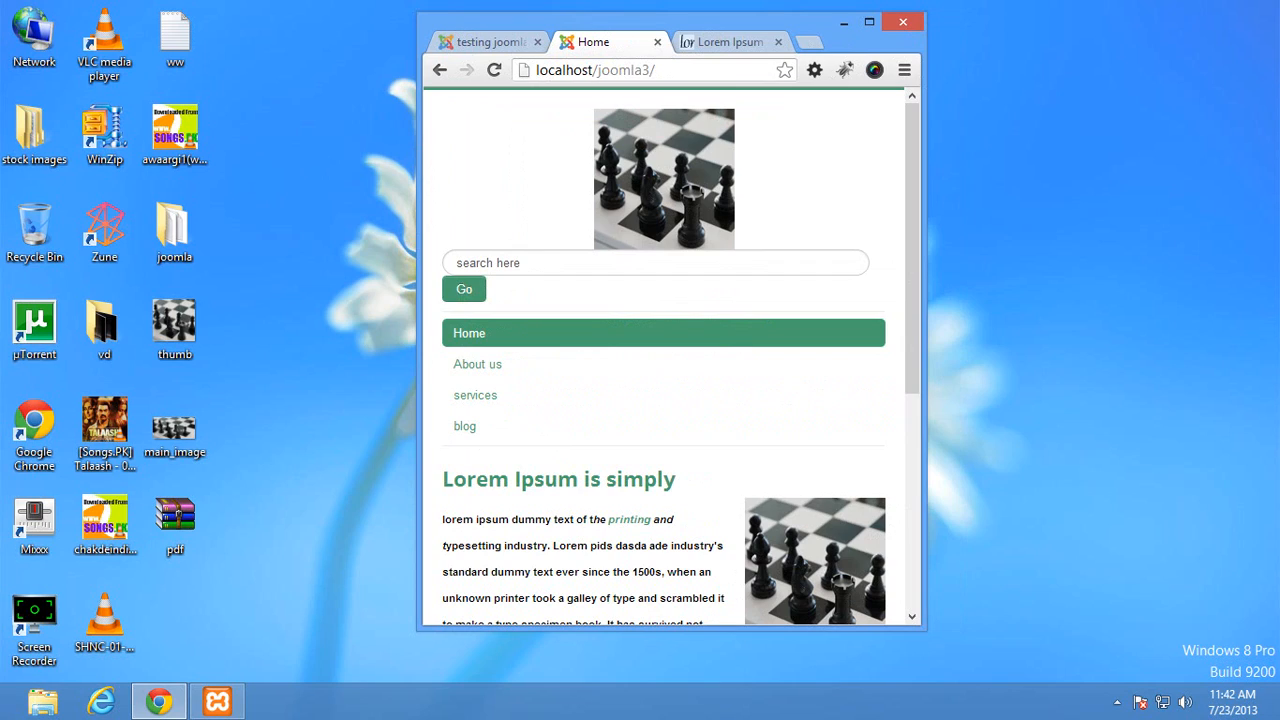
{"action": "left_click_drag", "start_coordinate": [925, 340], "coordinate": [1204, 340]}
{"action": "left_click_drag", "start_coordinate": [1050, 24], "coordinate": [870, 26]}
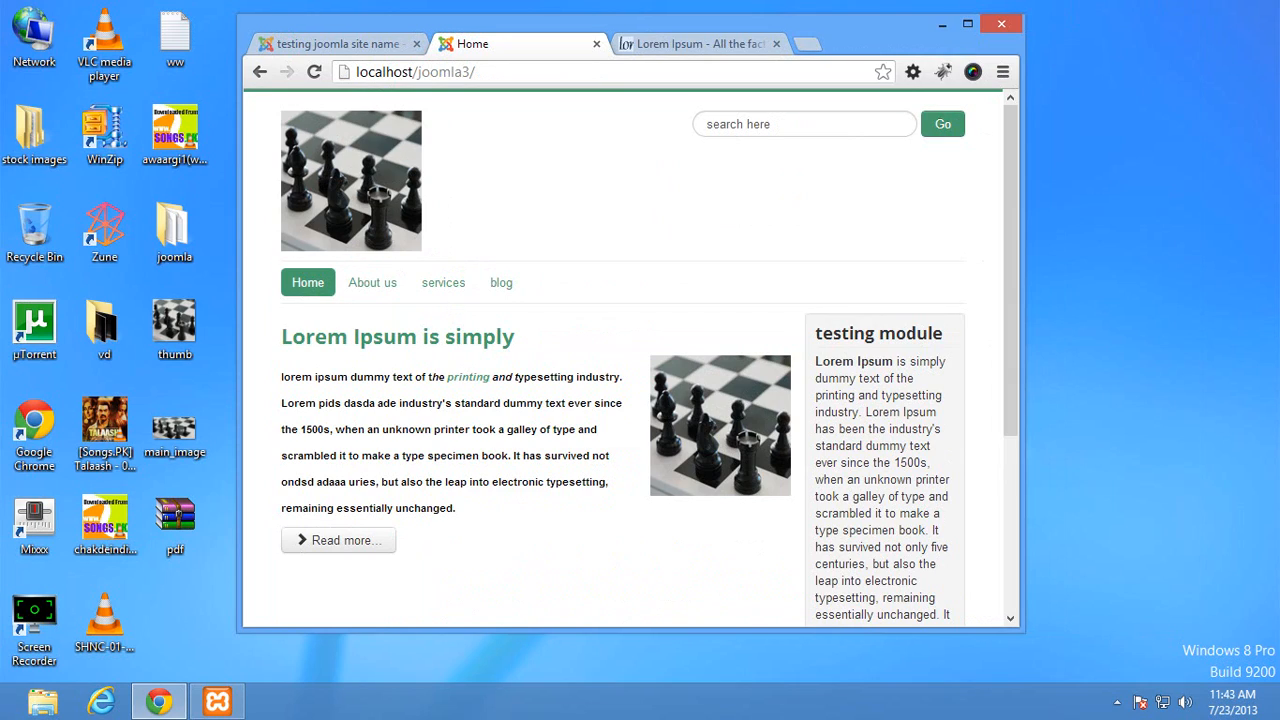
{"action": "left_click_drag", "start_coordinate": [1023, 340], "coordinate": [1042, 340]}
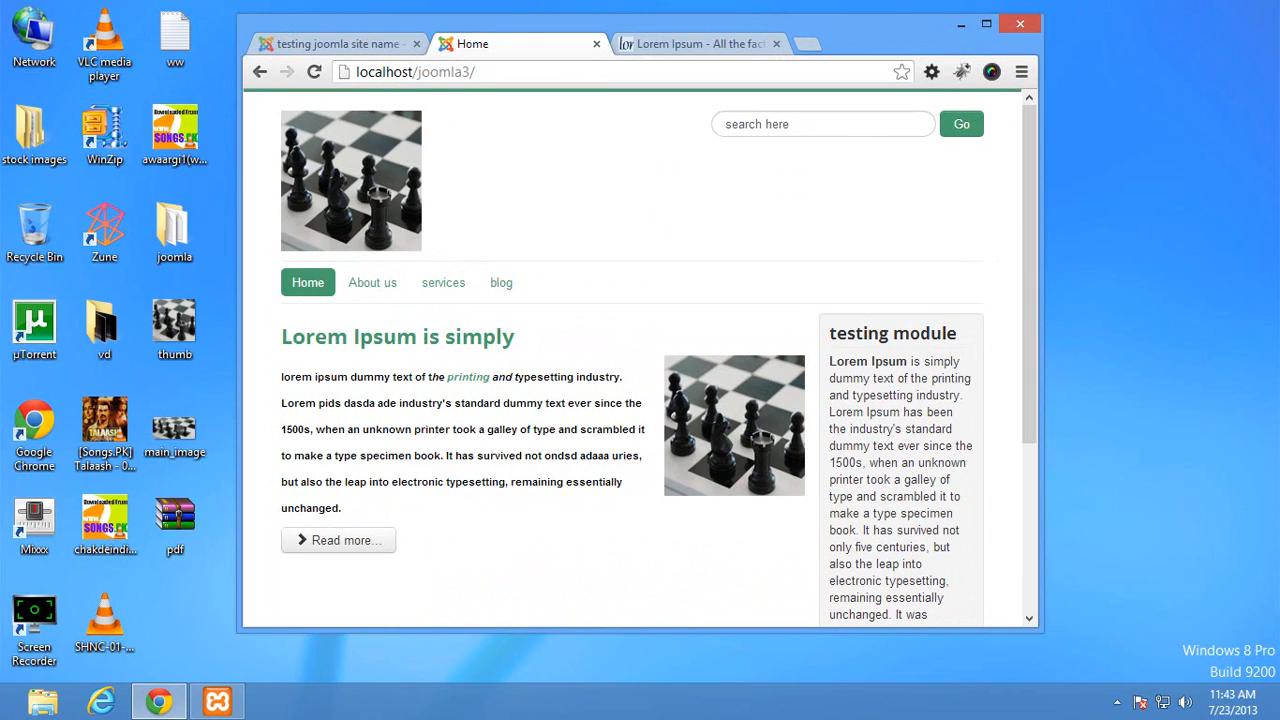
{"action": "left_click_drag", "start_coordinate": [1043, 340], "coordinate": [598, 340]}
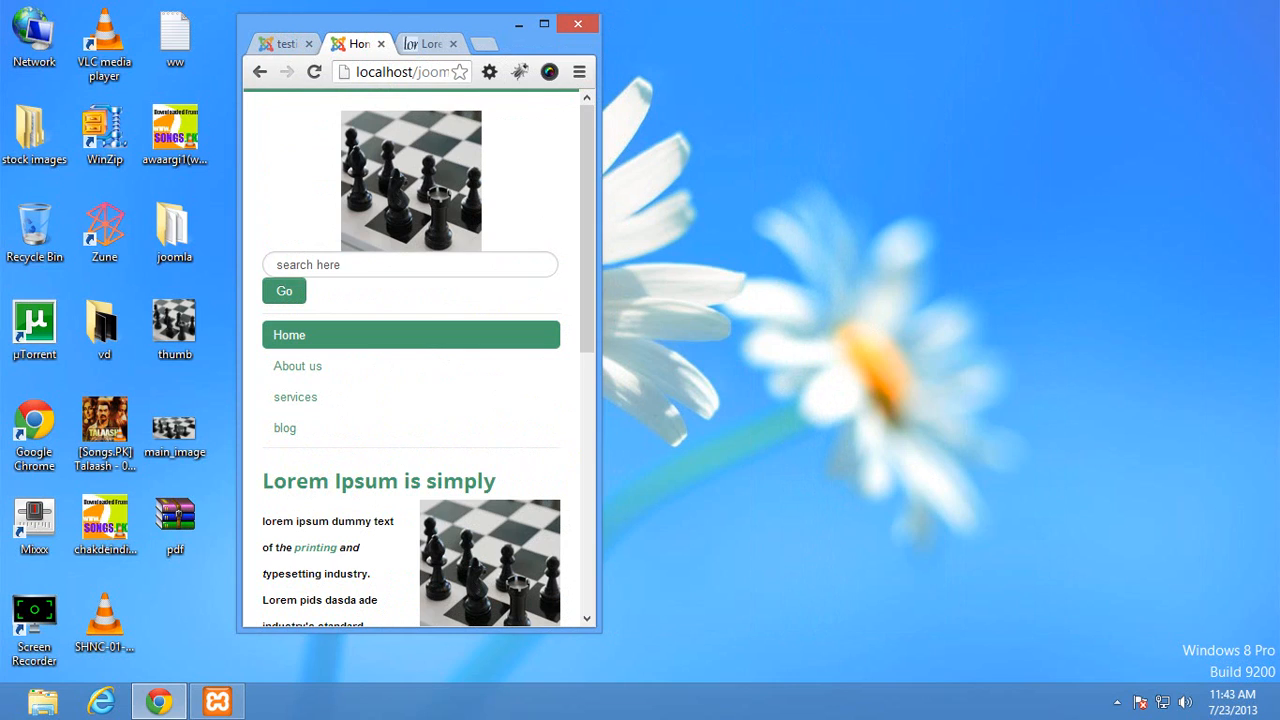
{"action": "mouse_move", "coordinate": [587, 240]}
{"action": "left_mouse_down"}
{"action": "mouse_move", "coordinate": [587, 497]}
{"action": "mouse_move", "coordinate": [587, 226]}
{"action": "left_mouse_up"}
{"action": "left_click", "coordinate": [543, 23]}
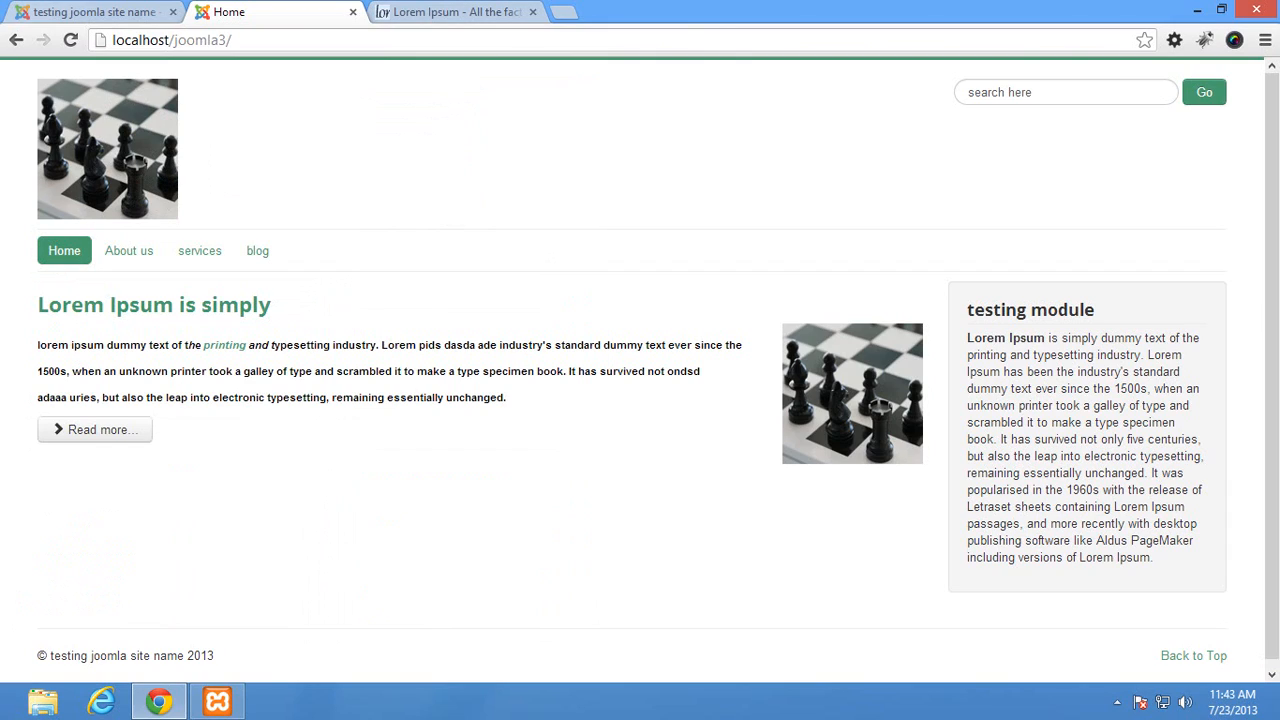
Set the protostar - Default style's layout option back to Static, save the style and reload the site's home page
{"action": "left_click", "coordinate": [95, 12]}
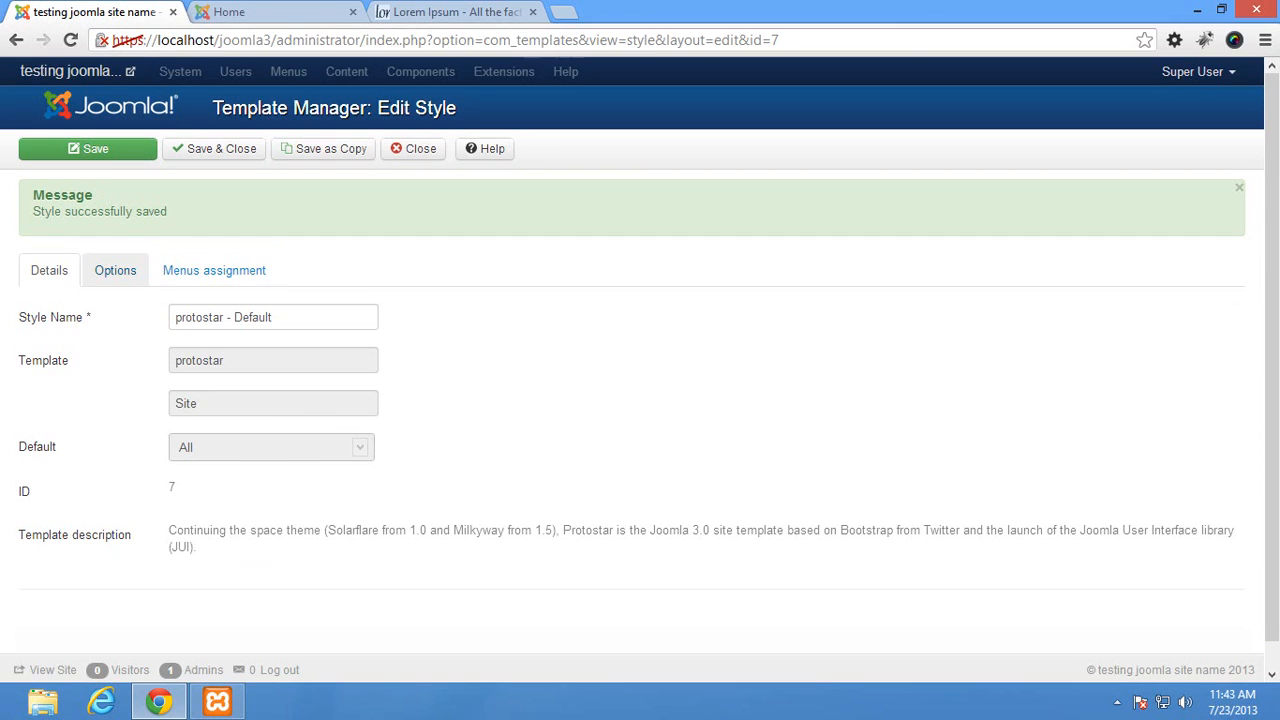
{"action": "left_click", "coordinate": [115, 270]}
{"action": "scroll", "coordinate": [115, 270], "scroll_direction": "down", "scroll_amount": 2}
{"action": "scroll", "coordinate": [632, 400], "scroll_direction": "up", "scroll_amount": 2}
{"action": "scroll", "coordinate": [632, 400], "scroll_direction": "down", "scroll_amount": 2}
{"action": "left_click", "coordinate": [213, 544]}
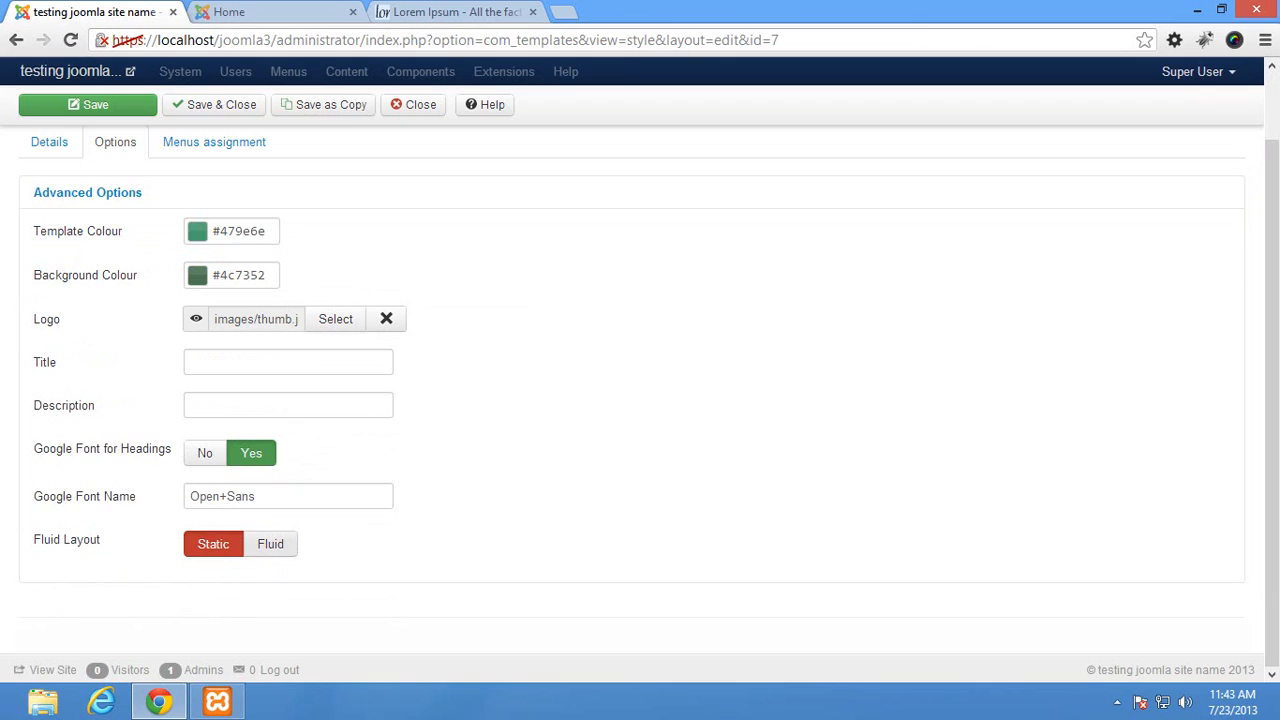
{"action": "left_click", "coordinate": [275, 12]}
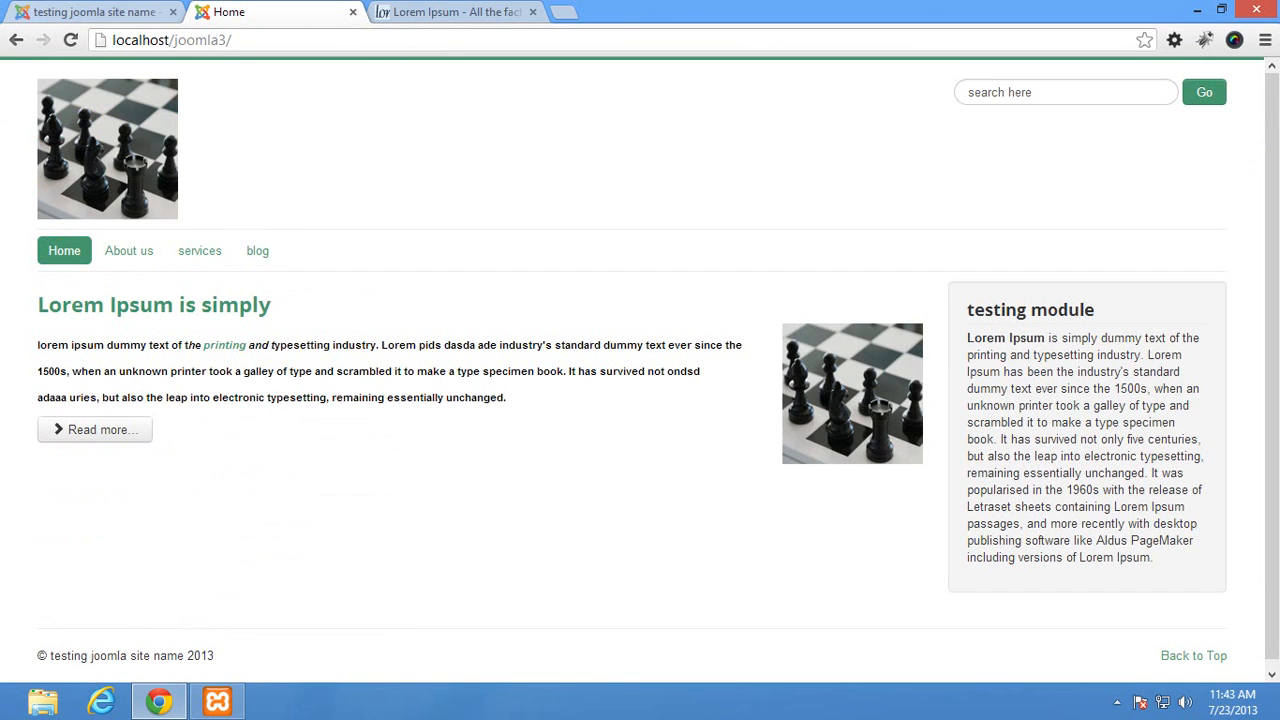
{"action": "left_click", "coordinate": [95, 12]}
{"action": "left_click", "coordinate": [88, 104]}
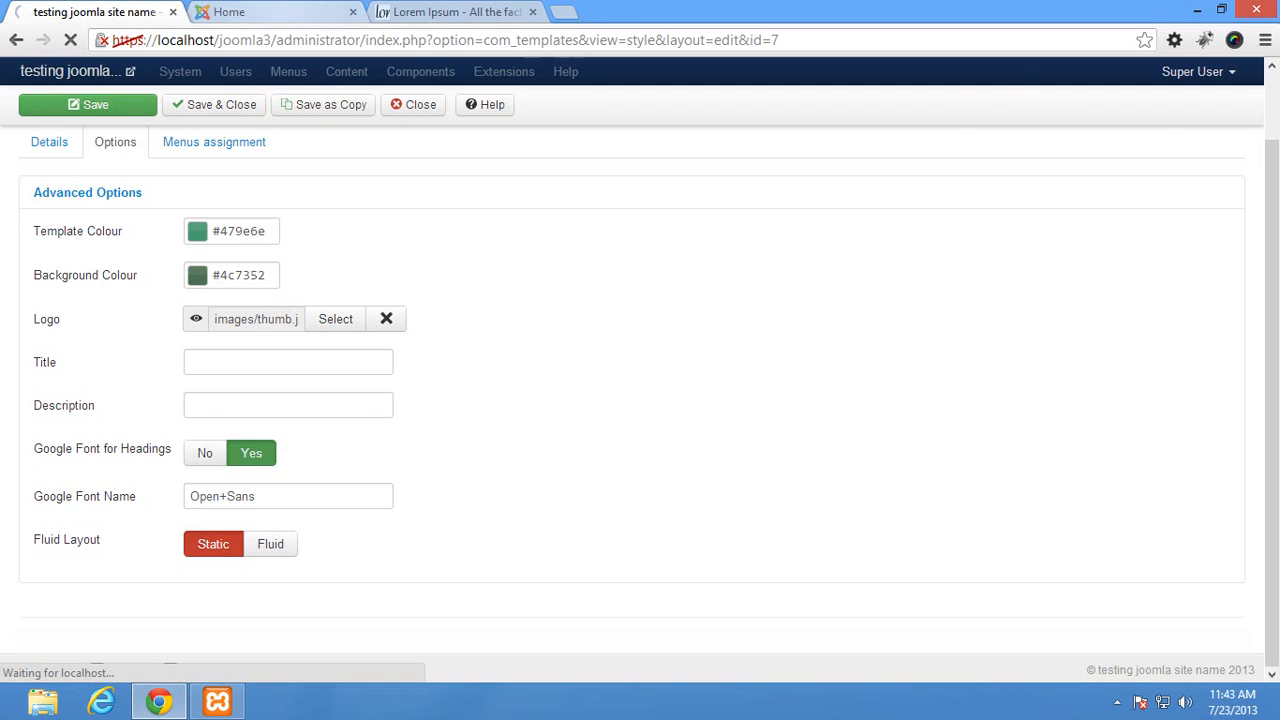
{"action": "left_click", "coordinate": [229, 12]}
{"action": "left_click", "coordinate": [70, 40]}
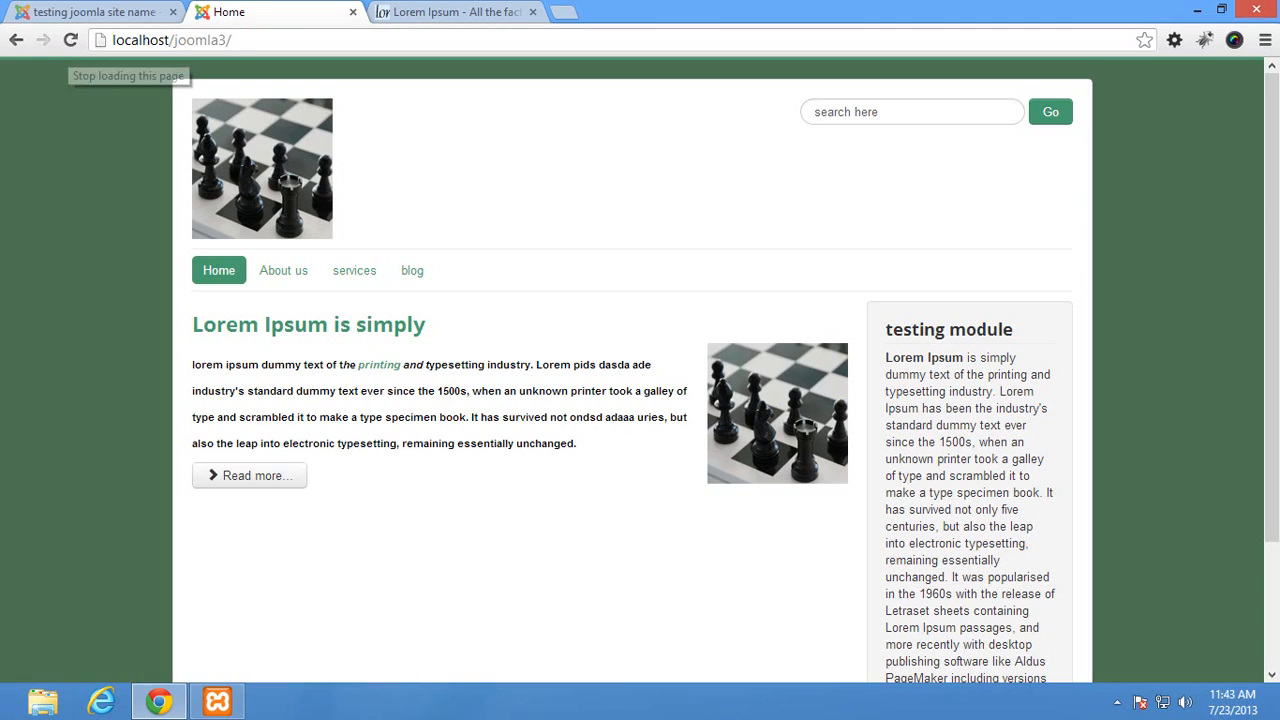
Review the protostar - Default style's menu assignment, advanced options and details
{"action": "left_click", "coordinate": [94, 12]}
{"action": "left_click", "coordinate": [214, 270]}
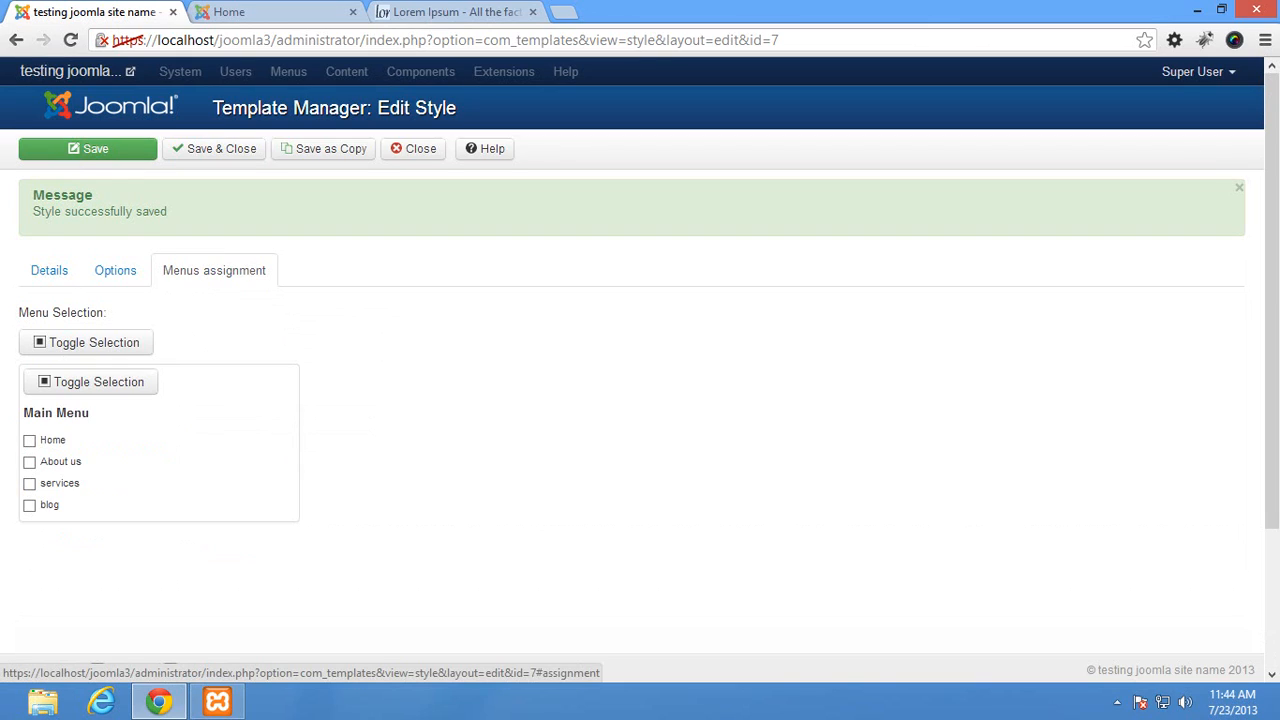
{"action": "left_click", "coordinate": [115, 270]}
{"action": "left_click", "coordinate": [49, 270]}
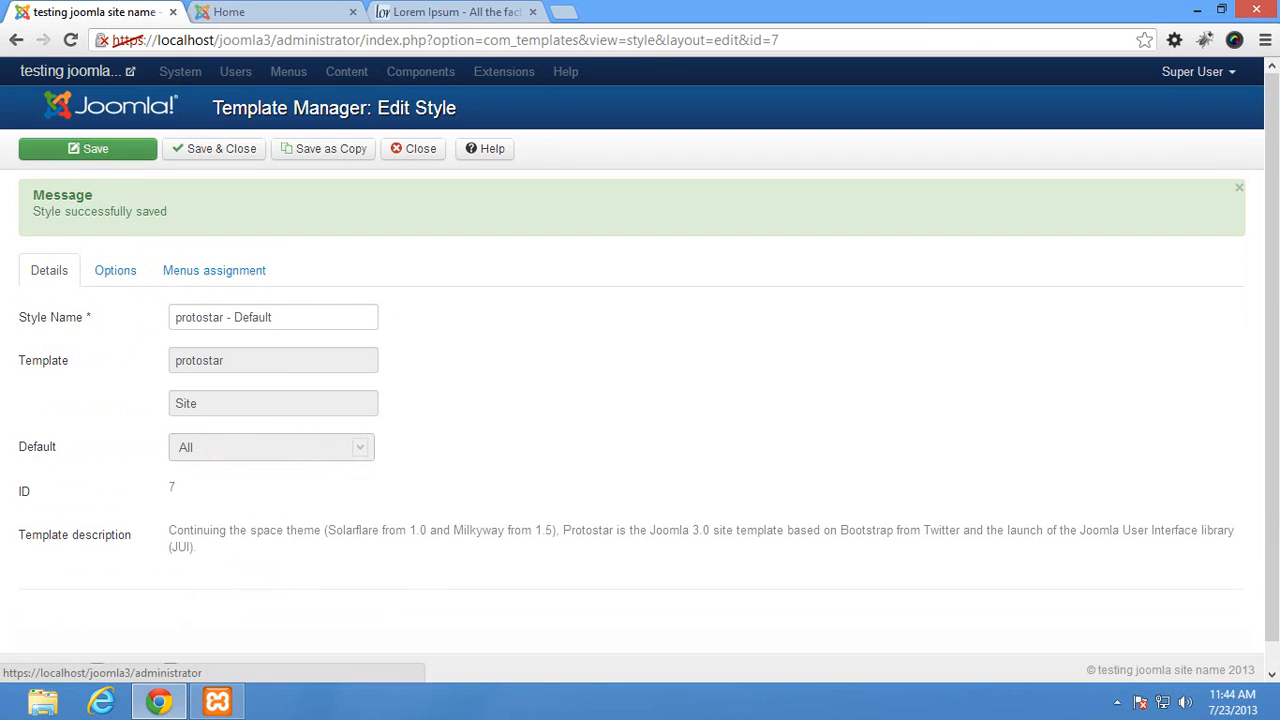
Save the protostar - Default style, reload the site's home page to check it and return to the style editor
{"action": "left_click", "coordinate": [88, 149]}
{"action": "left_click", "coordinate": [286, 12]}
{"action": "left_click", "coordinate": [70, 40]}
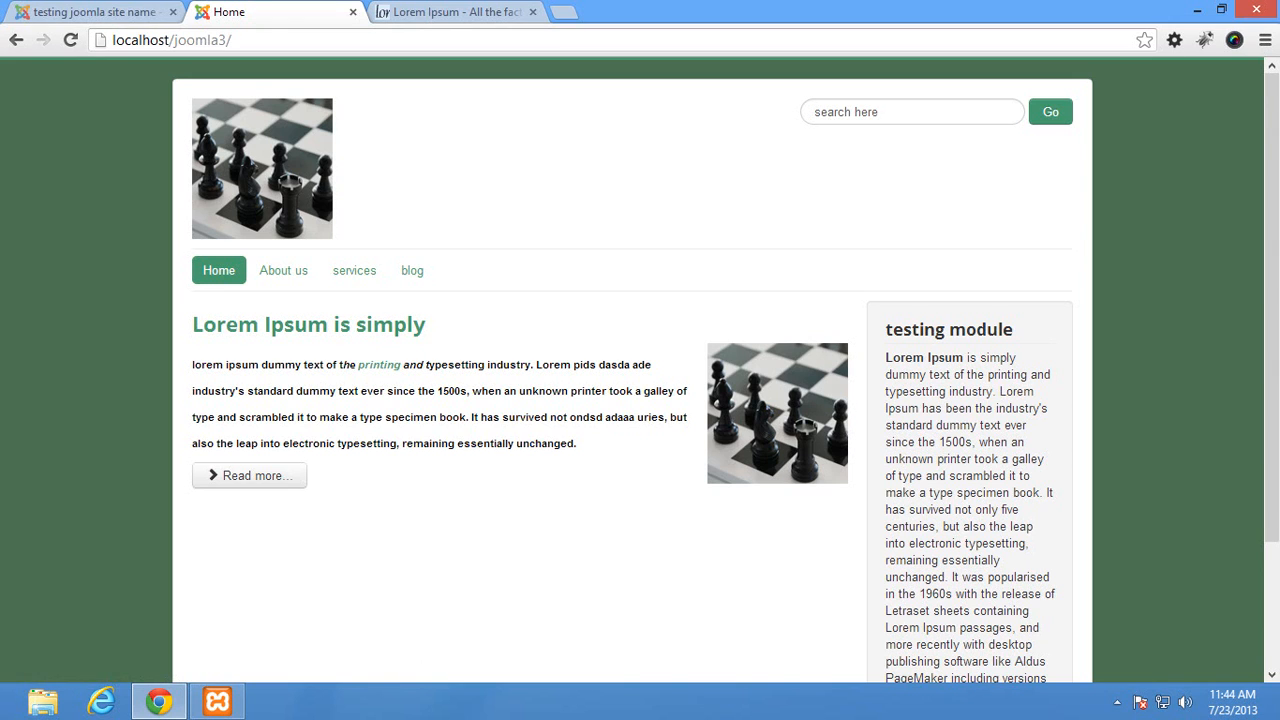
{"action": "left_click", "coordinate": [92, 12]}
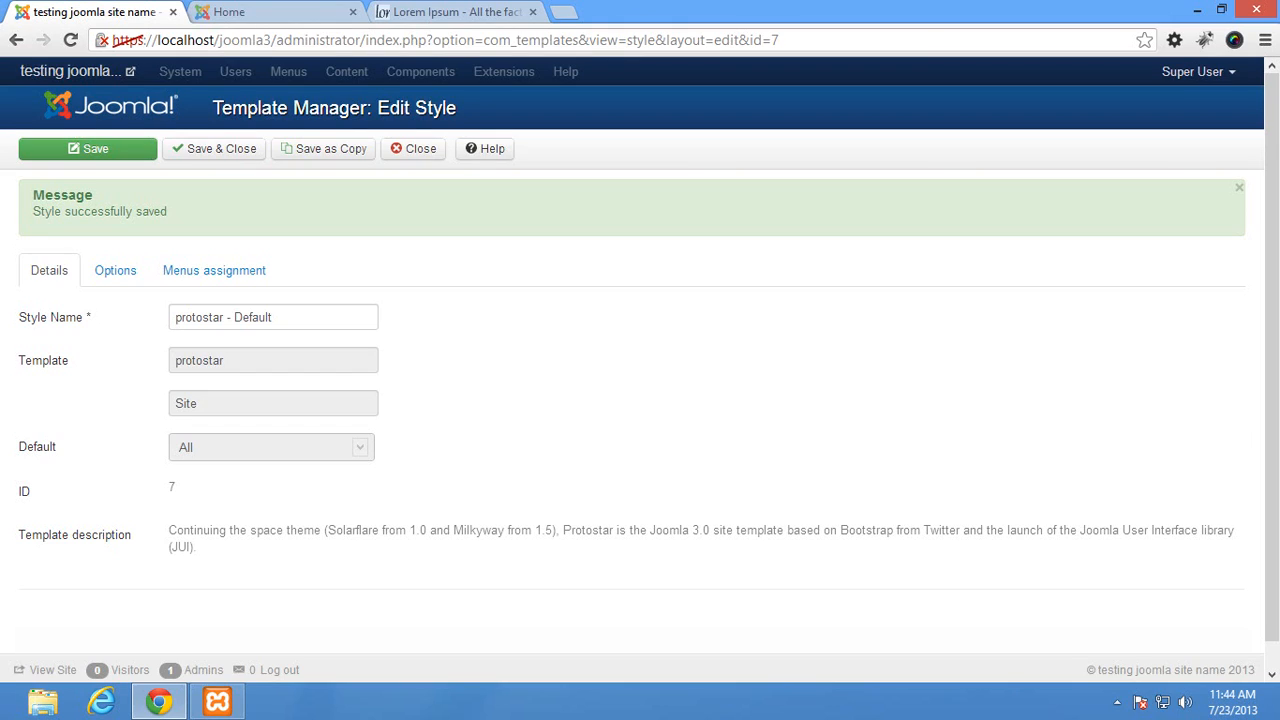